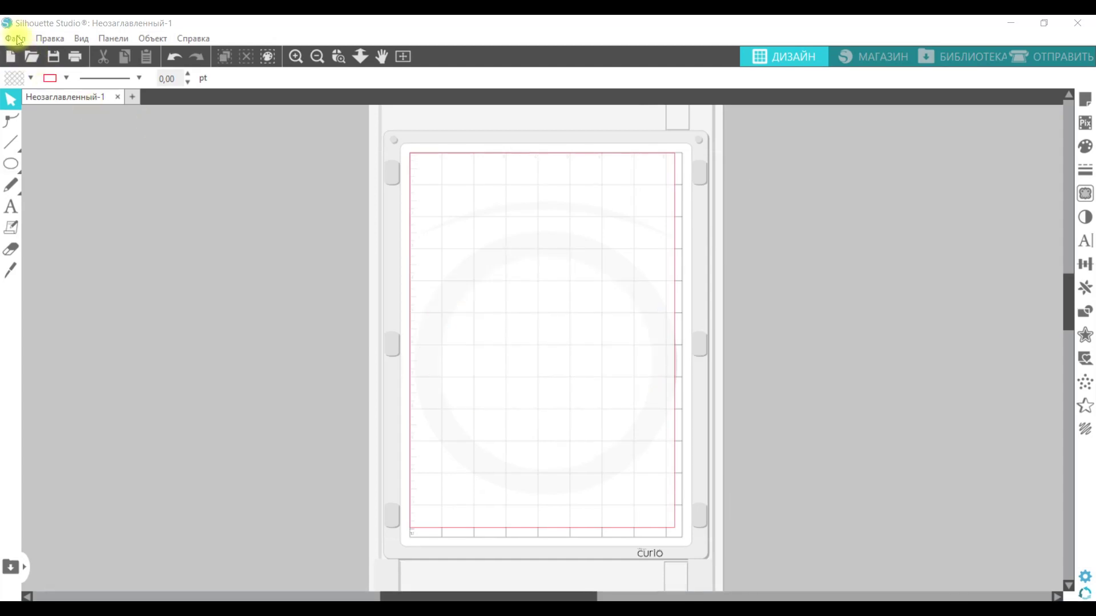
- Open the recent document "пример трассировки" and display the Trace (Трассировать) settings
click(17, 39)
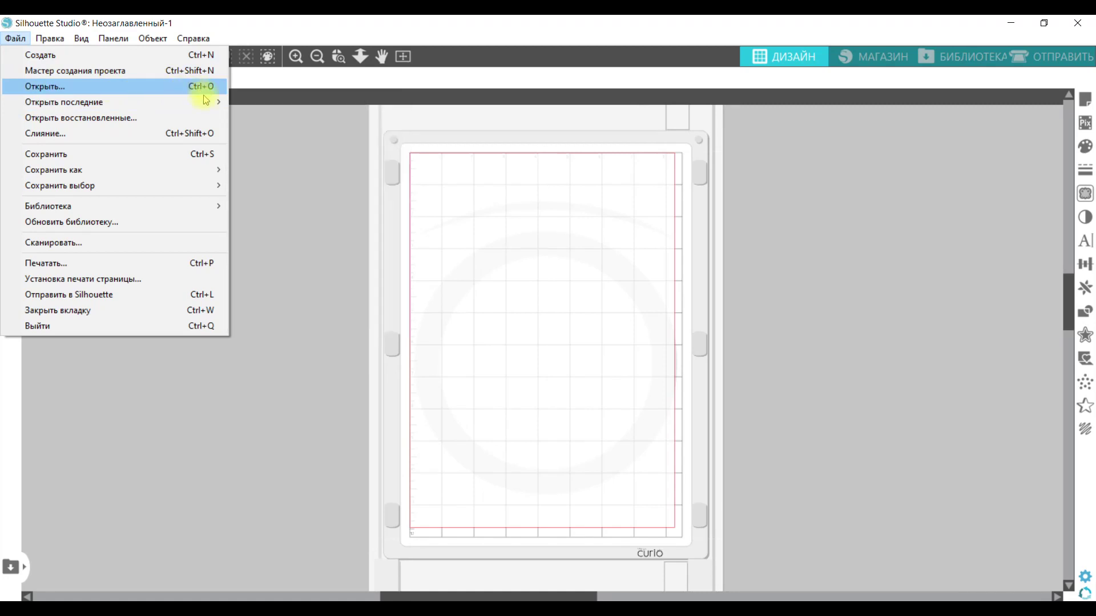
mouse_move(215, 101)
click(253, 105)
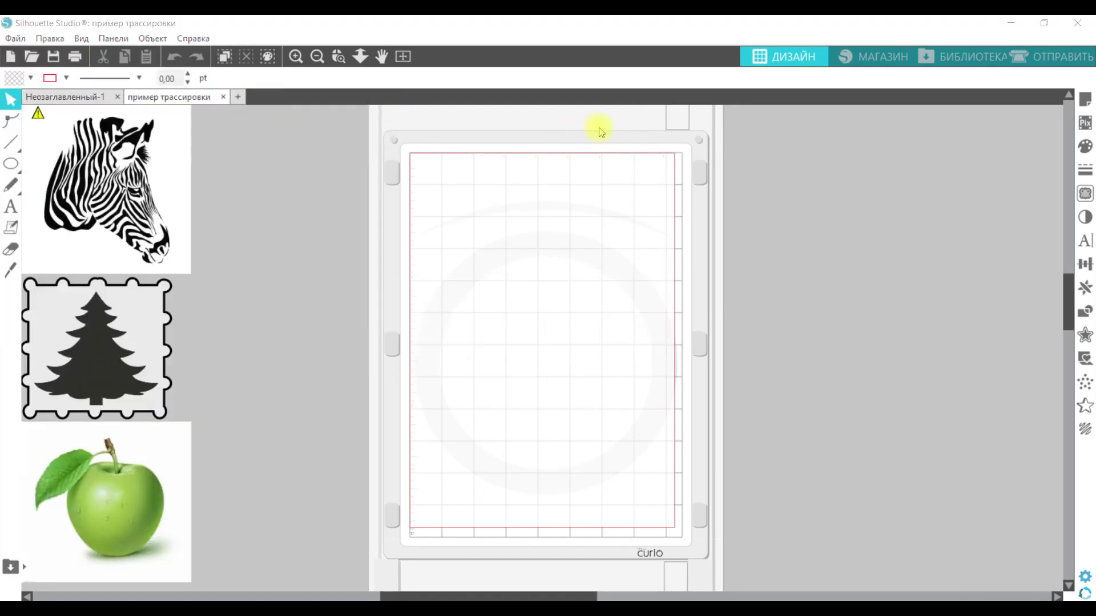
click(1085, 194)
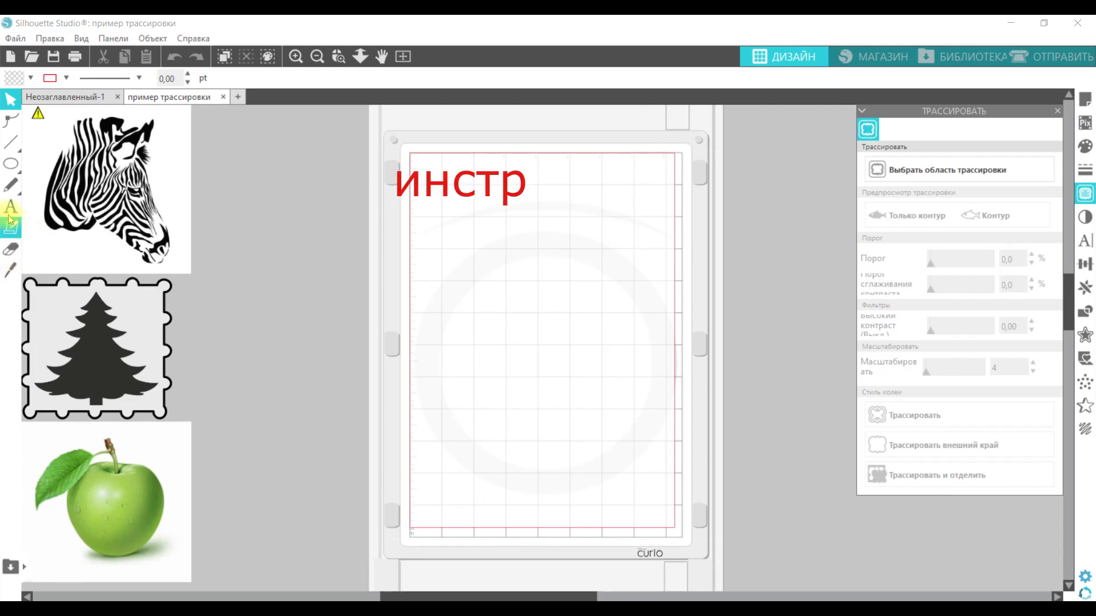
- Review the drawing tools and the stipple tracing (Точечное трассирование) options, and return to the Trace settings
mouse_move(11, 161)
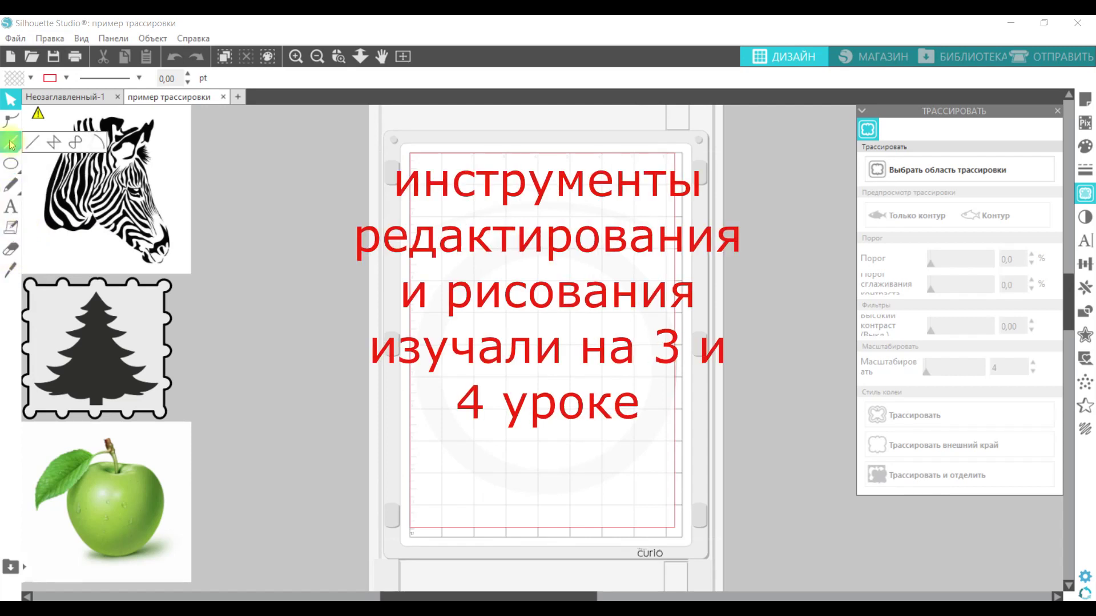
click(11, 270)
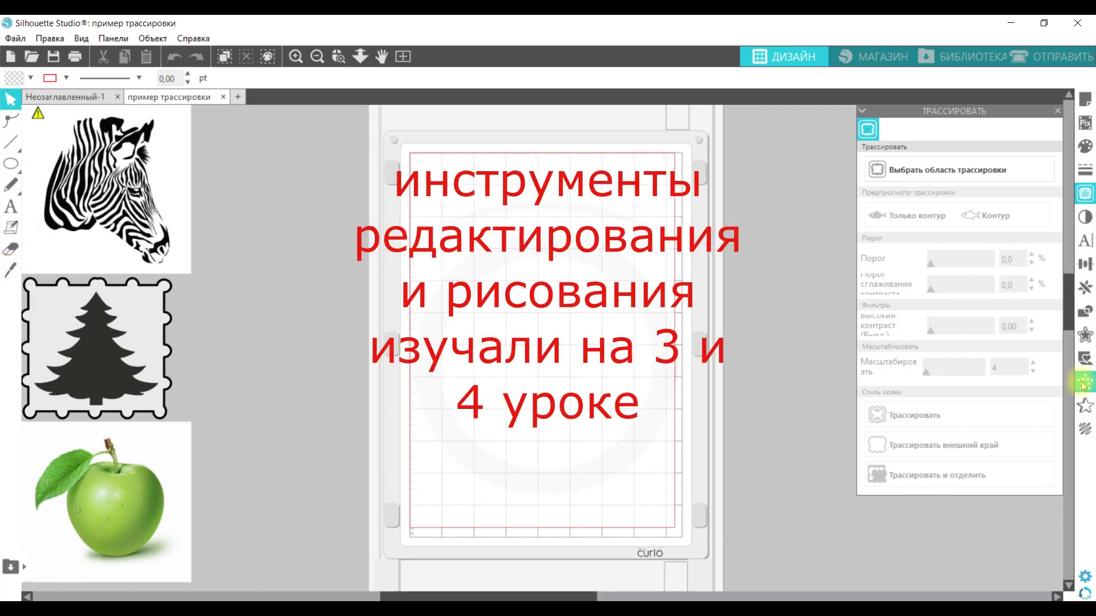
click(1074, 382)
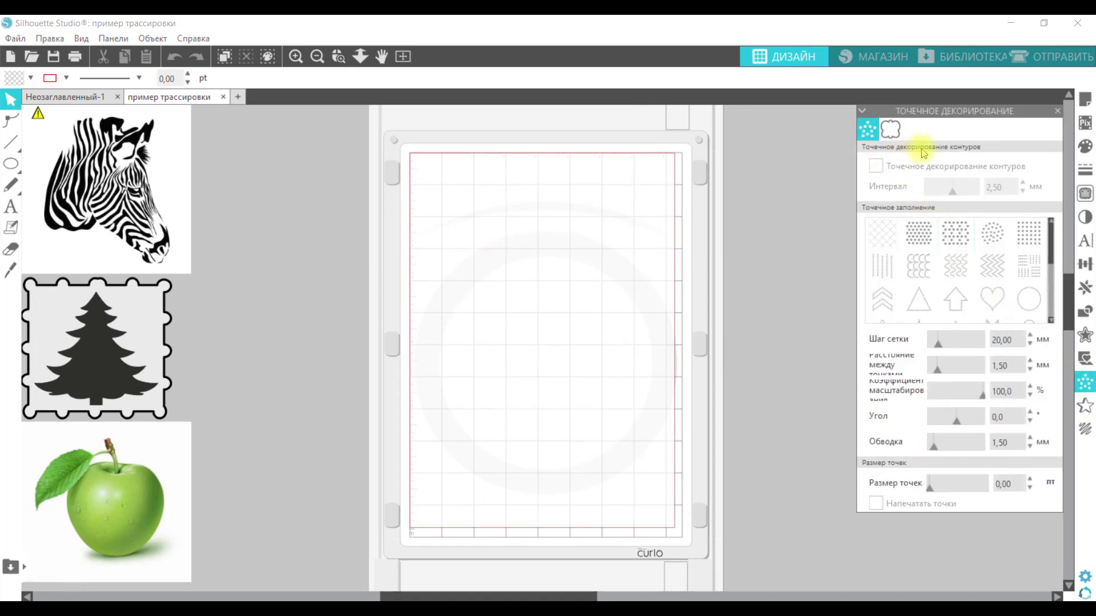
click(892, 132)
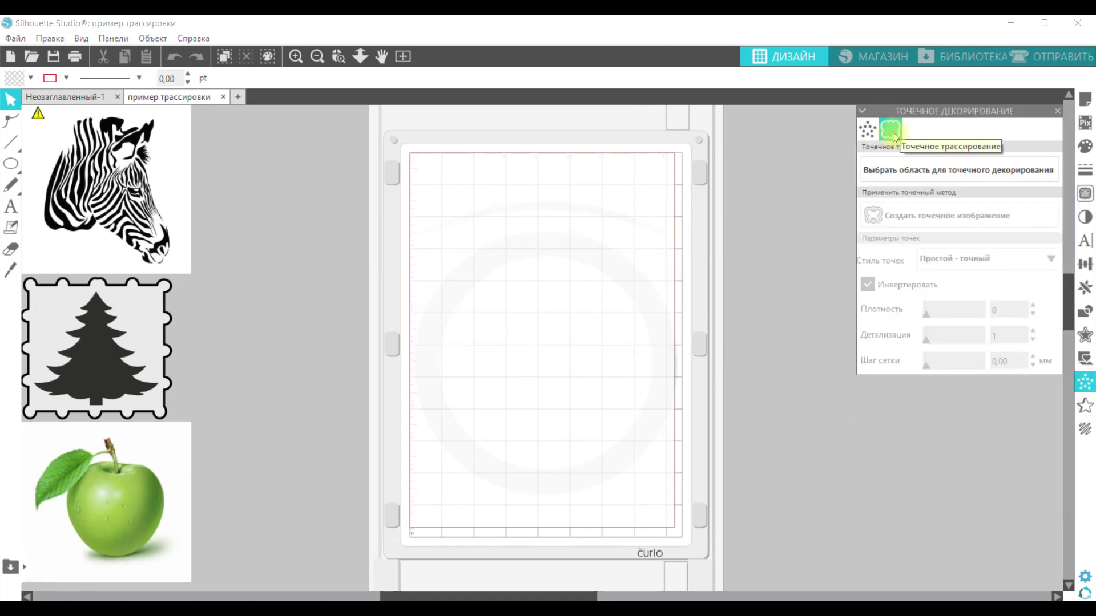
click(884, 171)
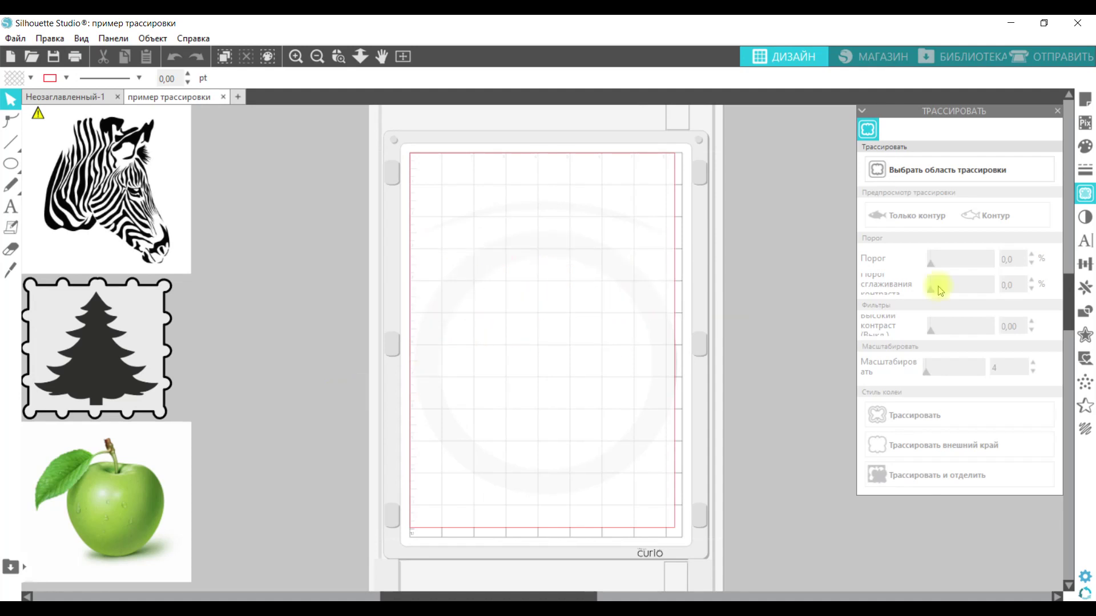
click(1085, 382)
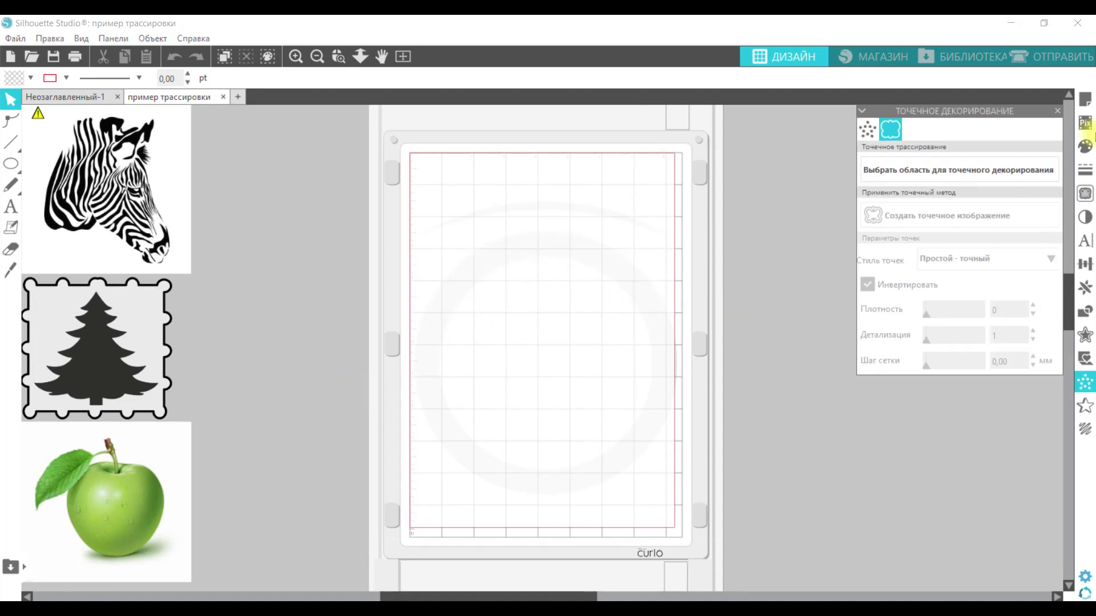
click(1085, 194)
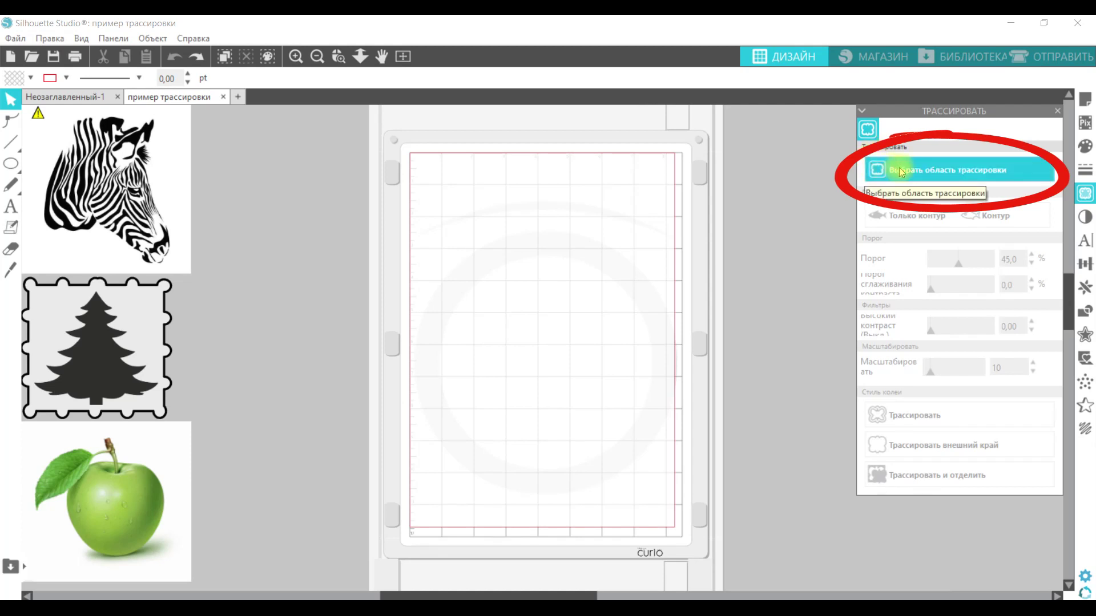
- Move the zebra image onto the page and fit a trace area of about 151 × 157 mm around it
mouse_move(132, 191)
mouse_down()
mouse_move(447, 282)
mouse_move(562, 300)
mouse_up()
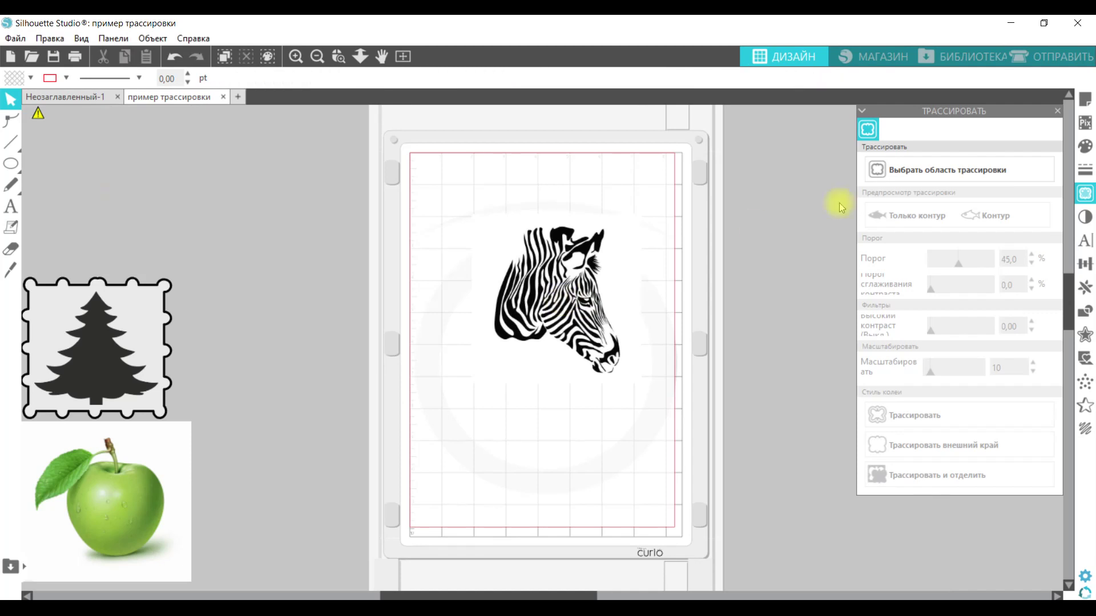
click(903, 171)
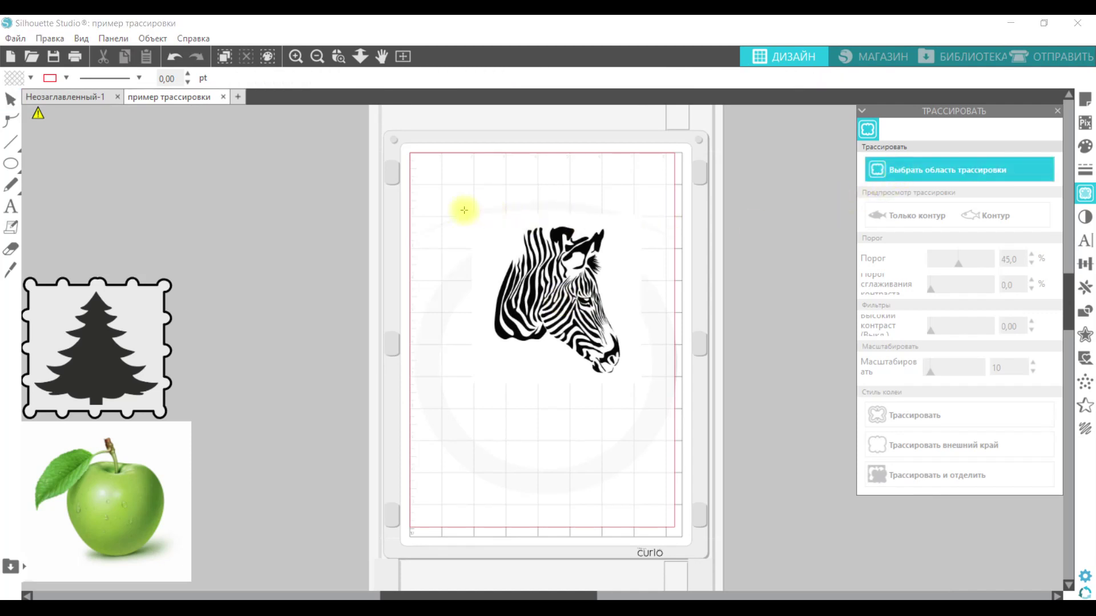
mouse_move(452, 200)
mouse_down()
mouse_move(644, 229)
mouse_move(655, 399)
mouse_up()
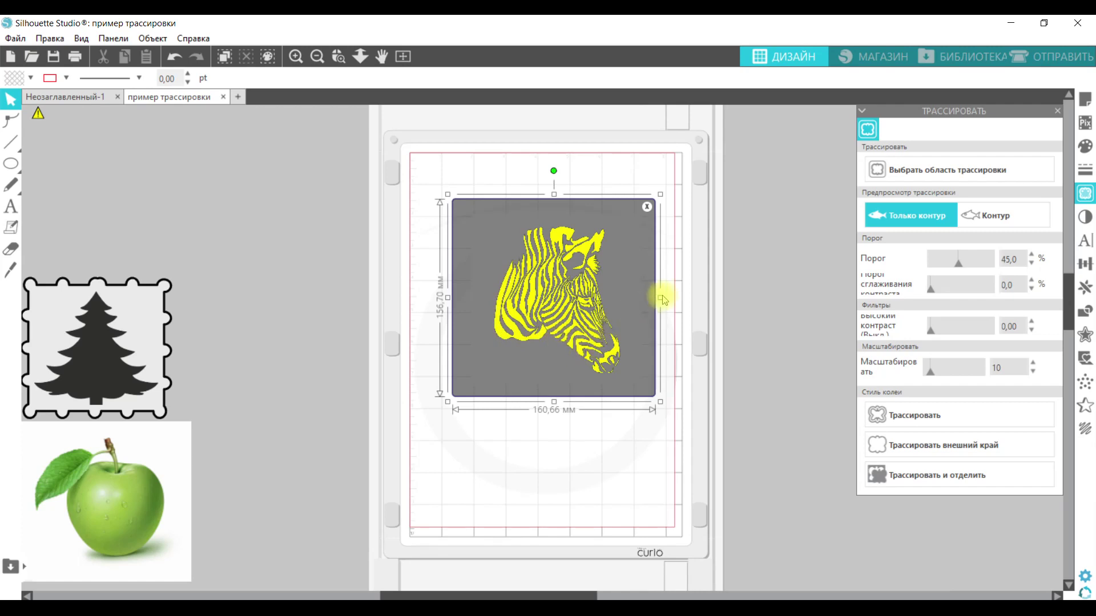
mouse_move(660, 297)
mouse_down()
mouse_move(600, 286)
mouse_move(591, 309)
mouse_up()
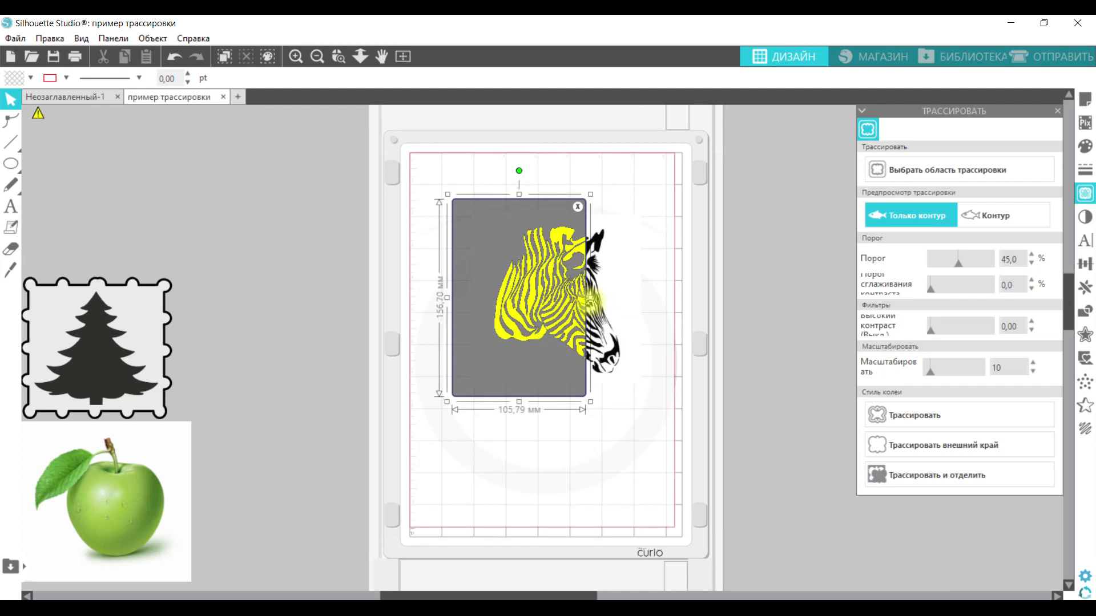
drag(591, 298, 647, 299)
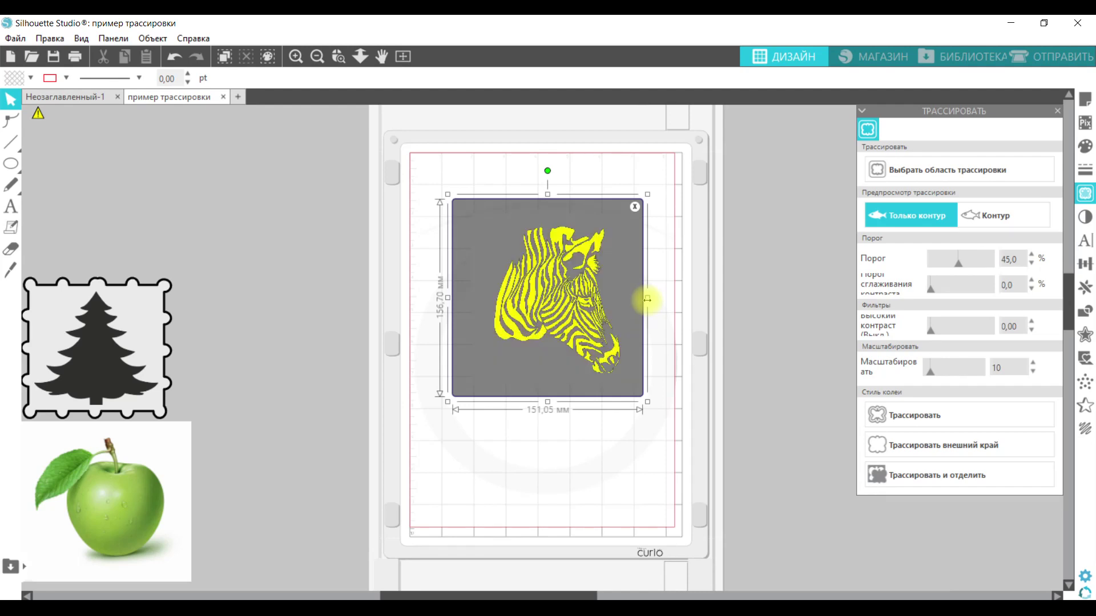
- Discard the zebra's trace area and move the image back off the page above the tree picture
click(635, 207)
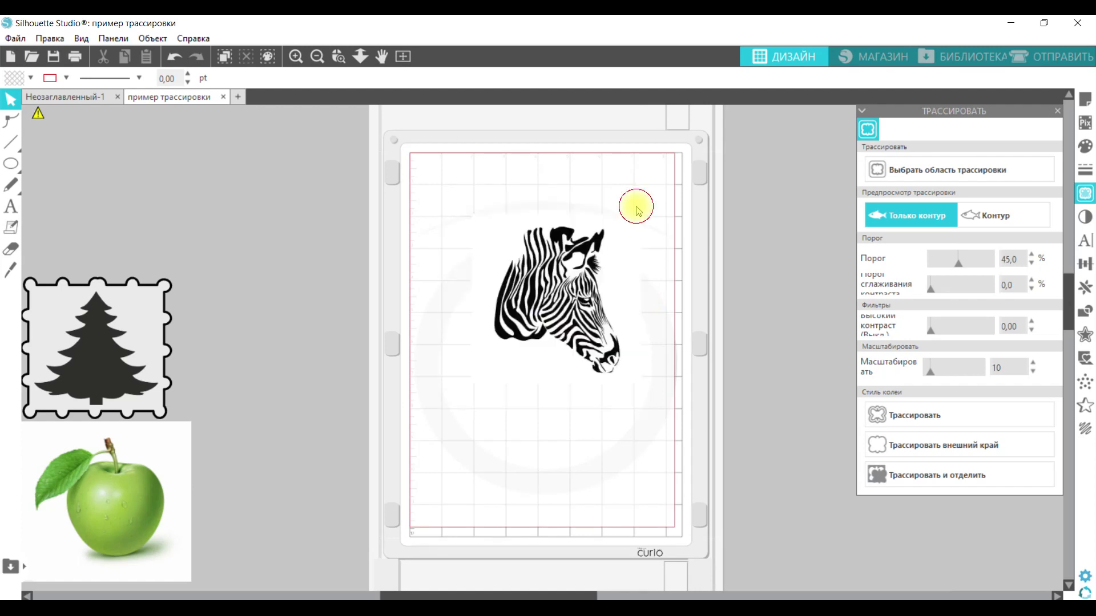
mouse_move(578, 305)
mouse_down()
mouse_move(184, 238)
mouse_move(120, 195)
mouse_up()
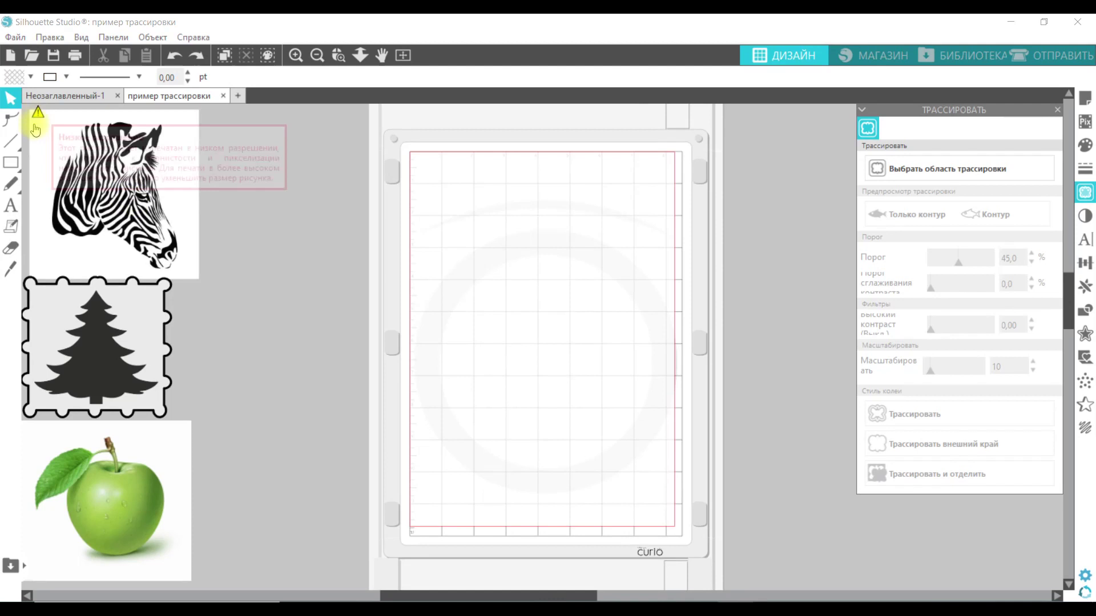
- Draw a rectangle about 49 × 45 mm near the middle of the page and fill it with black
click(32, 163)
drag(502, 292, 567, 354)
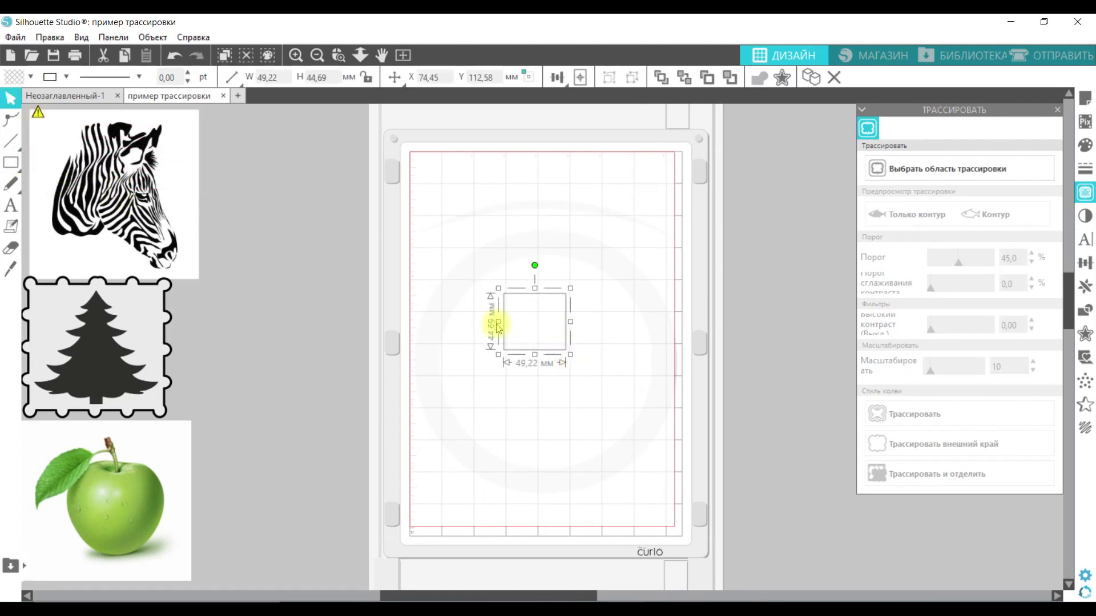
click(30, 78)
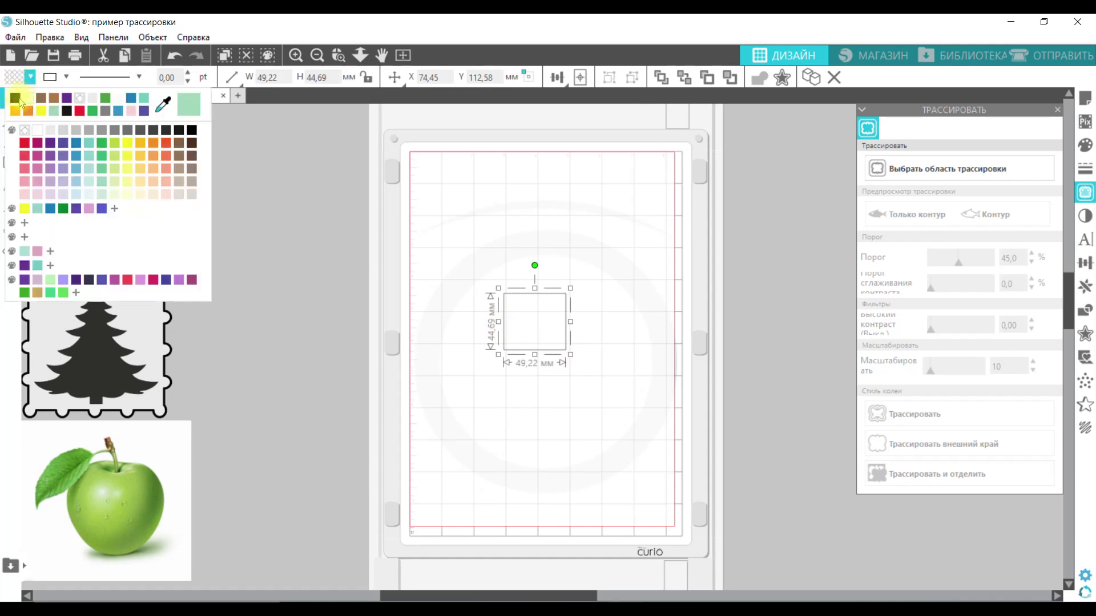
click(15, 98)
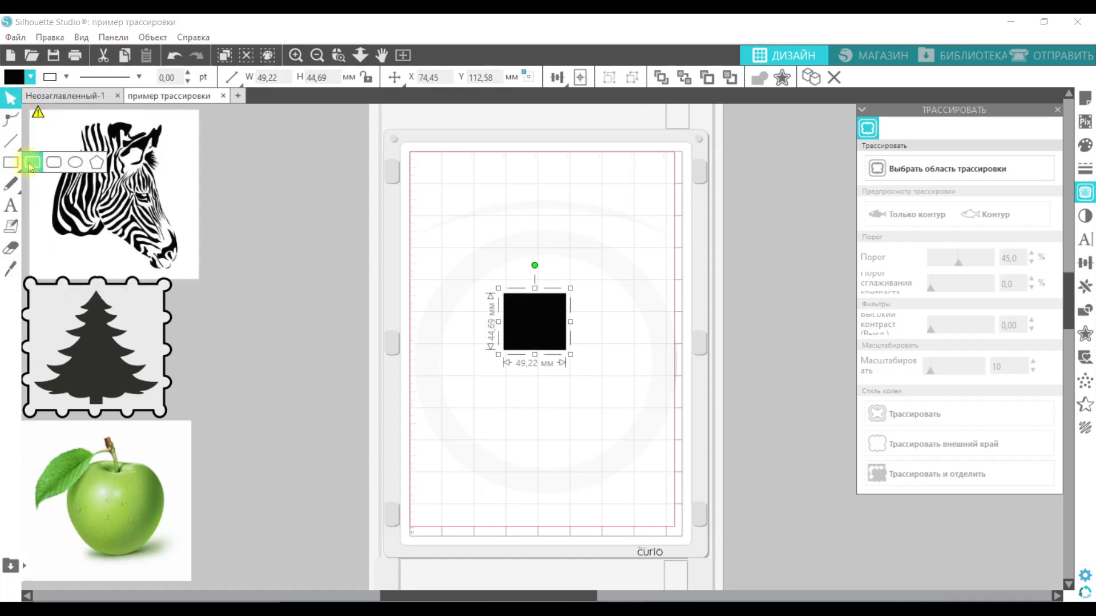
- Draw a larger unfilled rectangle of about 103 × 85 mm around the black one
click(11, 165)
drag(474, 265, 604, 374)
click(613, 398)
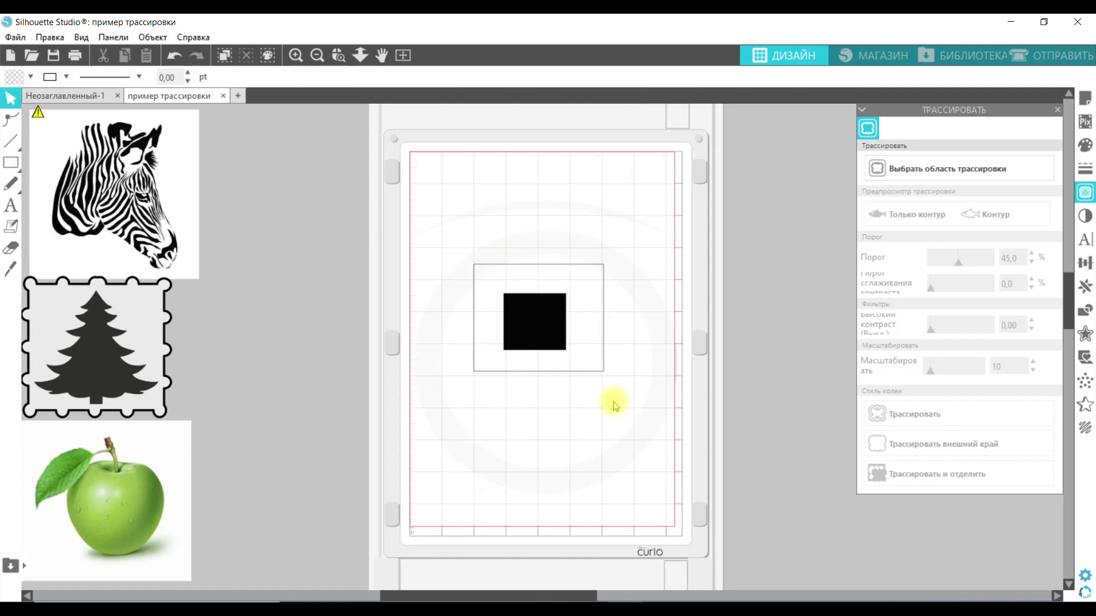
- Select a trace area of about 165 × 130 mm around both rectangles and trace the outer edge in Только контур mode
click(973, 167)
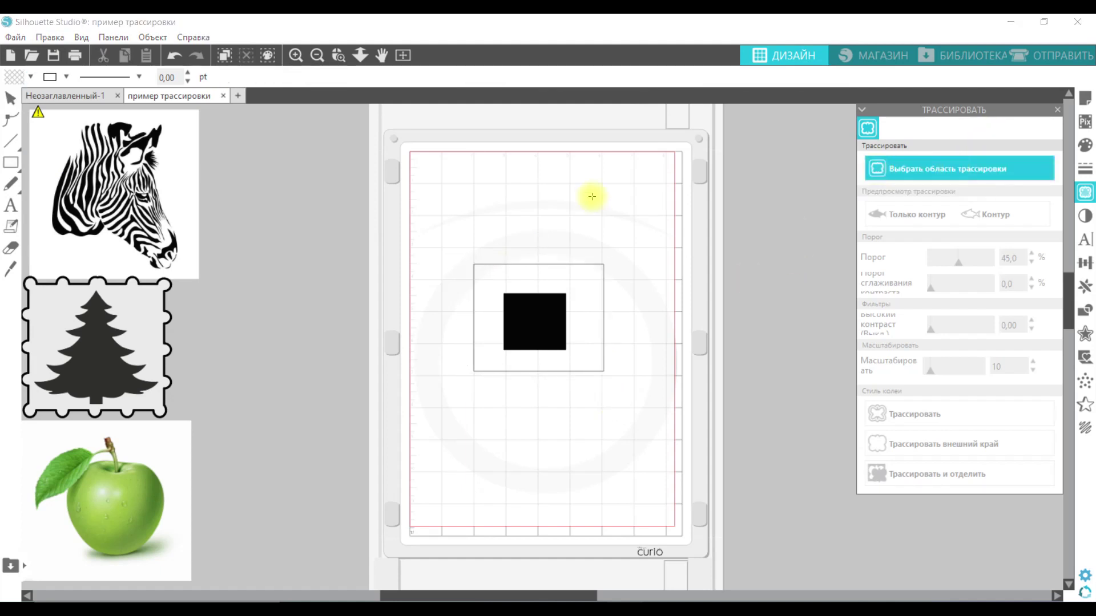
mouse_move(436, 233)
mouse_down()
mouse_move(590, 308)
mouse_move(644, 398)
mouse_up()
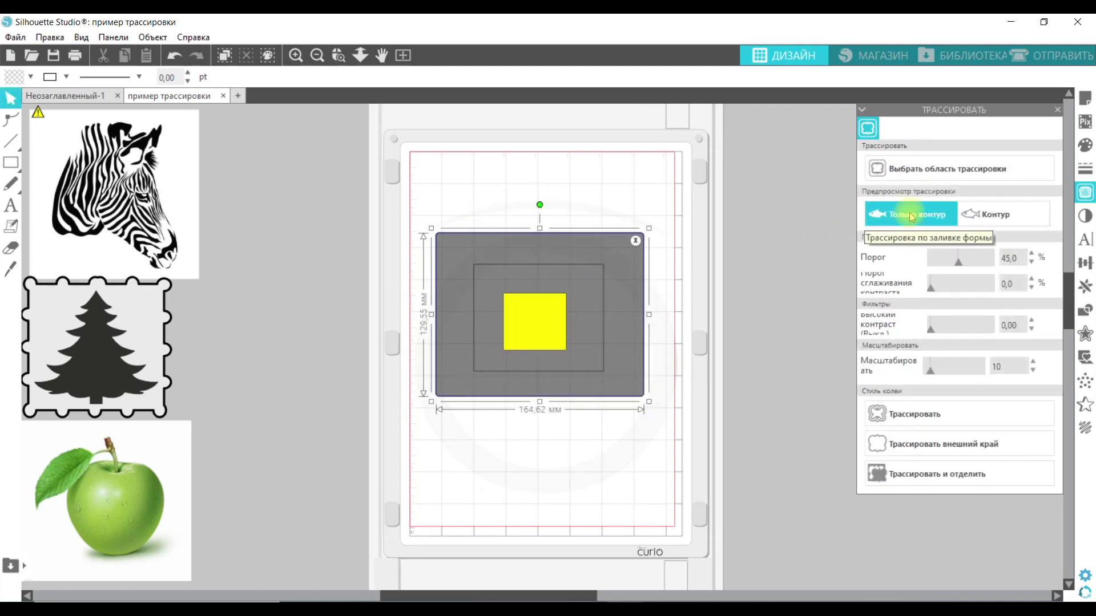
click(919, 440)
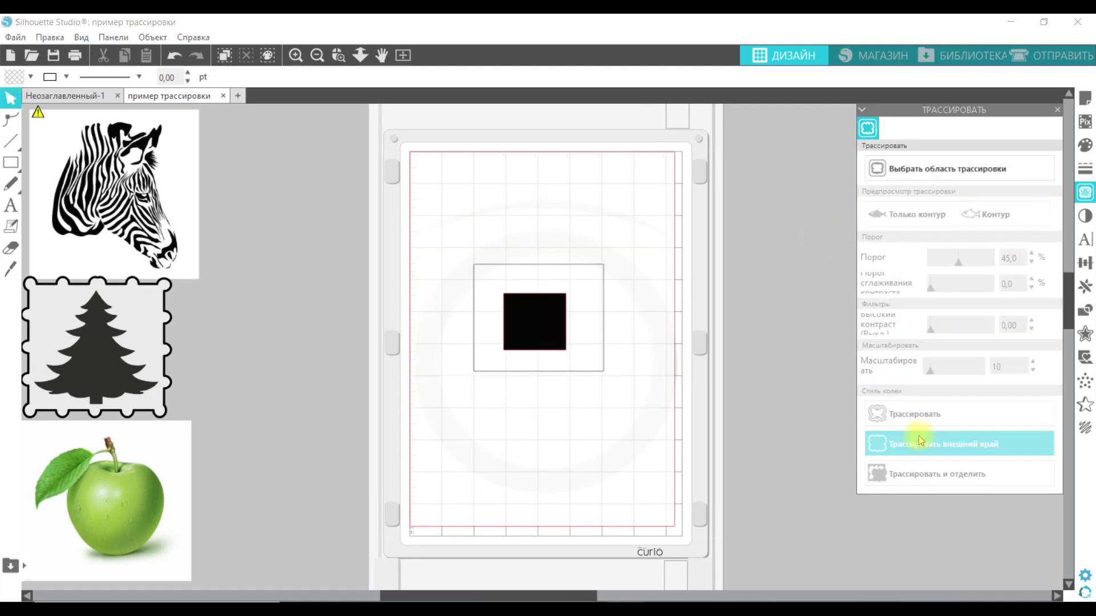
- Move the traced outline to the page's lower left and place the black rectangle back inside the larger one
drag(565, 330, 610, 340)
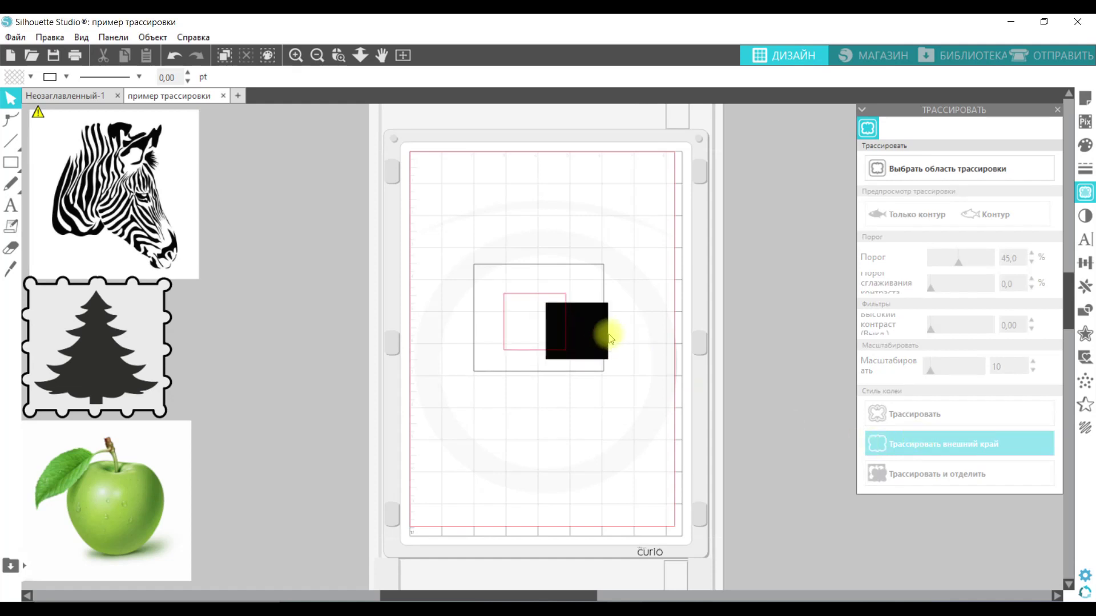
mouse_move(528, 351)
mouse_down()
mouse_move(521, 418)
mouse_move(428, 479)
mouse_move(443, 481)
mouse_up()
mouse_move(588, 344)
mouse_down()
mouse_move(542, 335)
mouse_move(555, 328)
mouse_up()
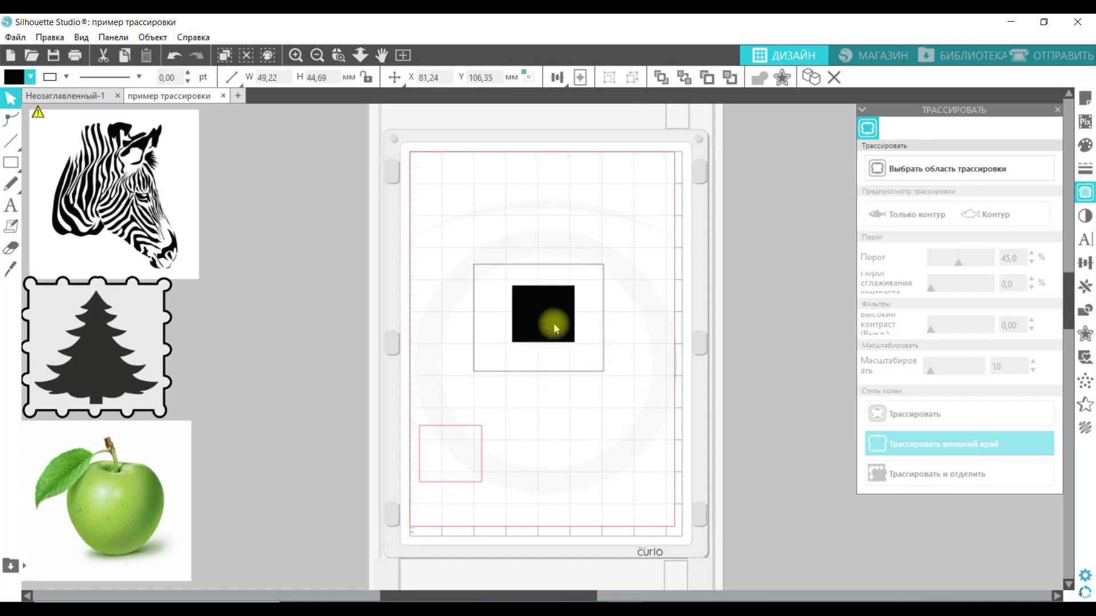
key(Escape)
- Trace the outer edge of both rectangles within an area of about 135 × 148 mm, using Контур mode and a 100% threshold
click(937, 169)
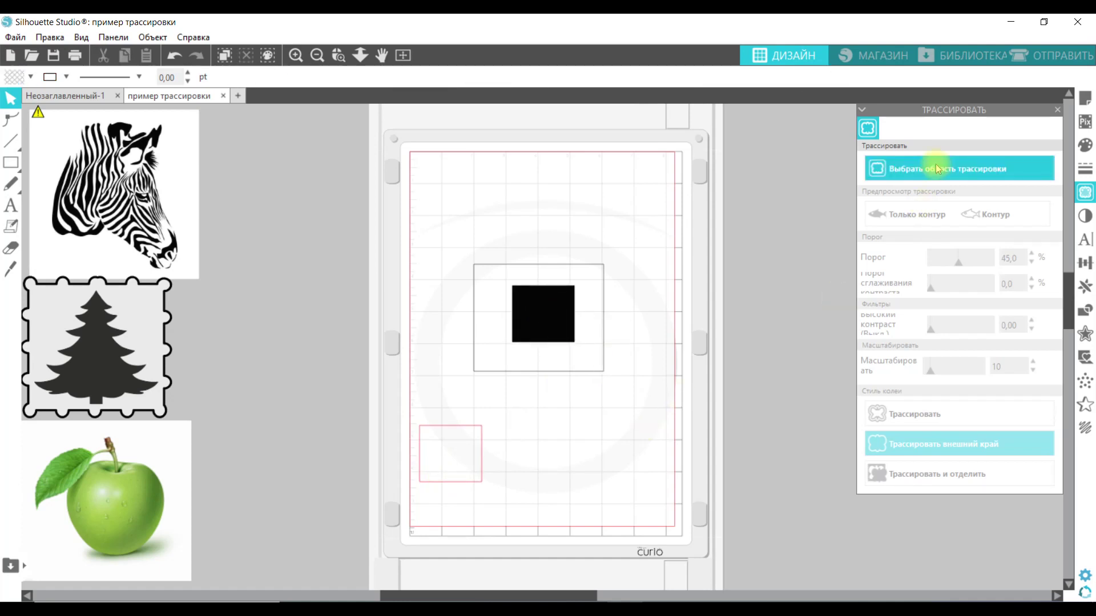
mouse_move(457, 229)
mouse_down()
mouse_move(581, 281)
mouse_move(628, 416)
mouse_up()
click(1013, 218)
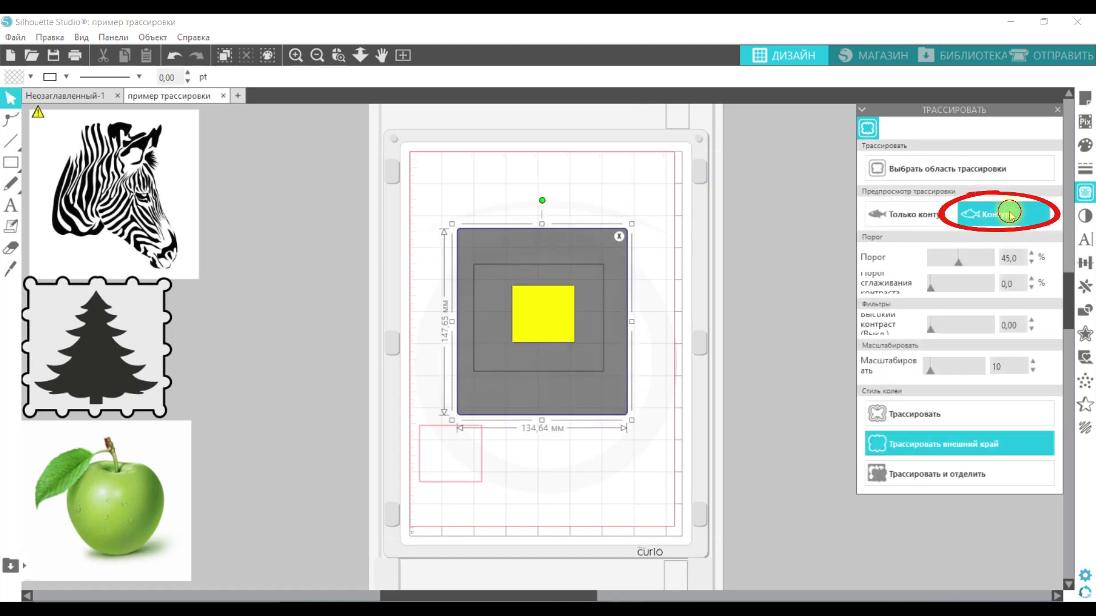
drag(959, 262, 993, 261)
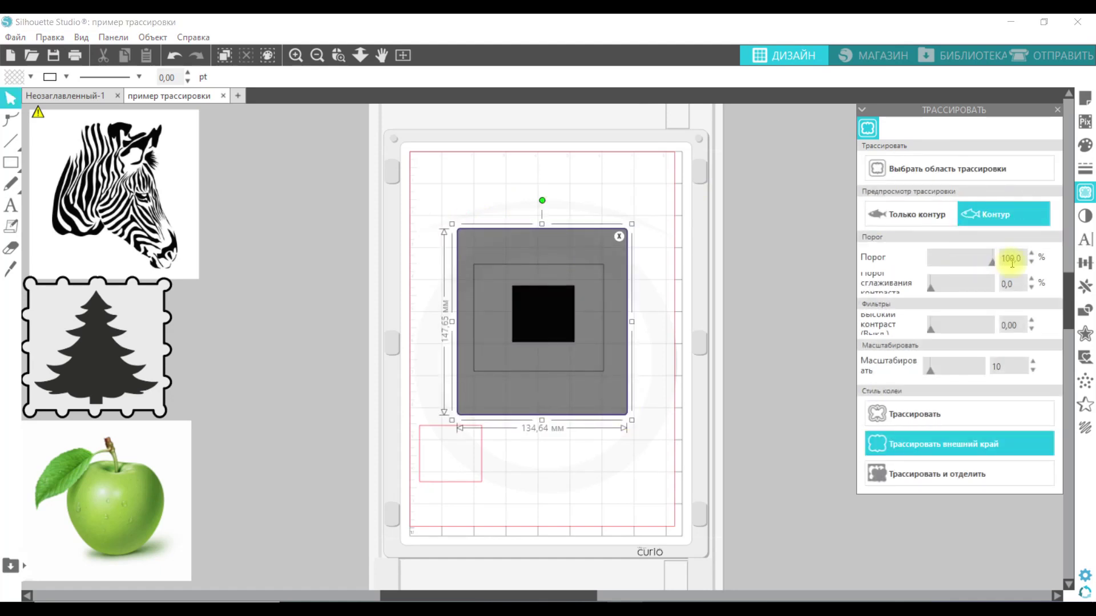
click(919, 444)
- Move the new traced outline to the page's lower right and shift the black rectangle slightly within the larger one
mouse_move(594, 370)
mouse_down()
mouse_move(621, 379)
mouse_move(661, 433)
mouse_move(661, 501)
mouse_up()
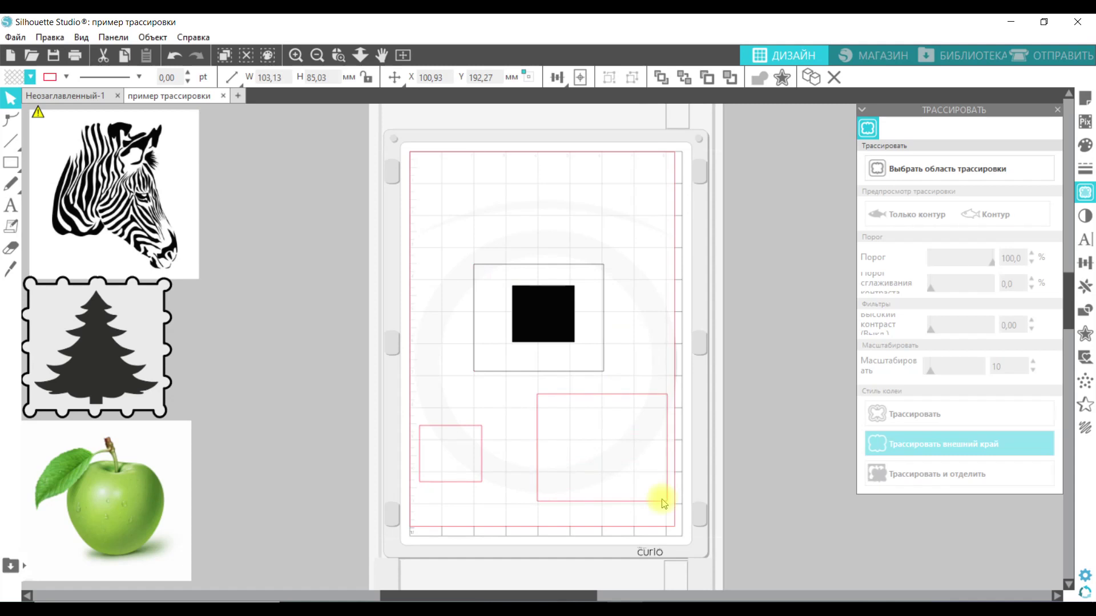
click(660, 501)
drag(549, 317, 572, 332)
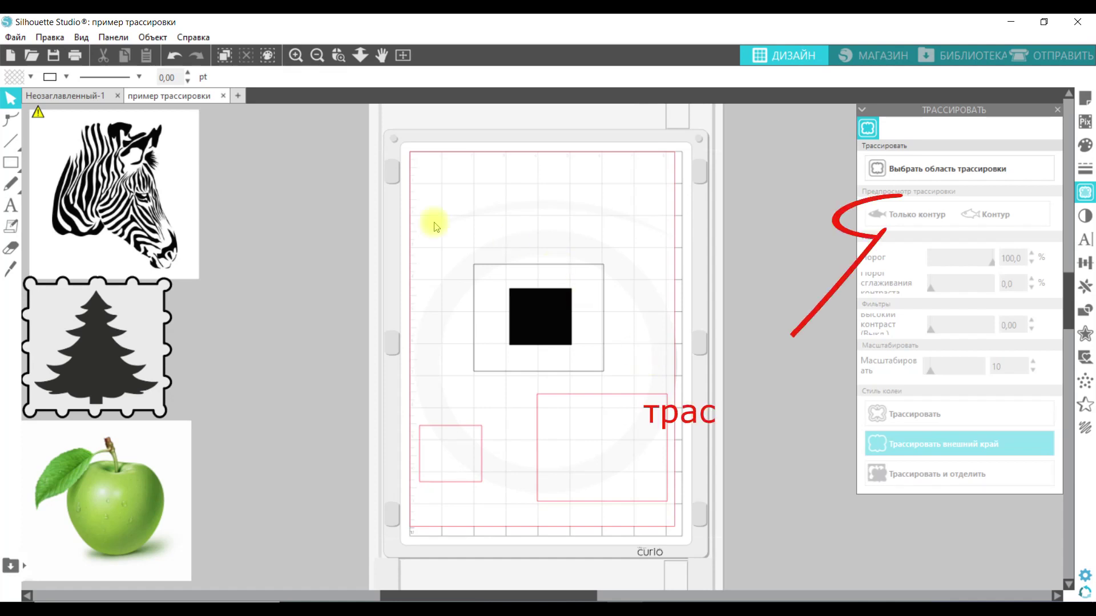
- Delete both rectangles and both traced outlines from the page
mouse_move(364, 206)
mouse_down()
mouse_move(672, 310)
mouse_move(701, 513)
mouse_up()
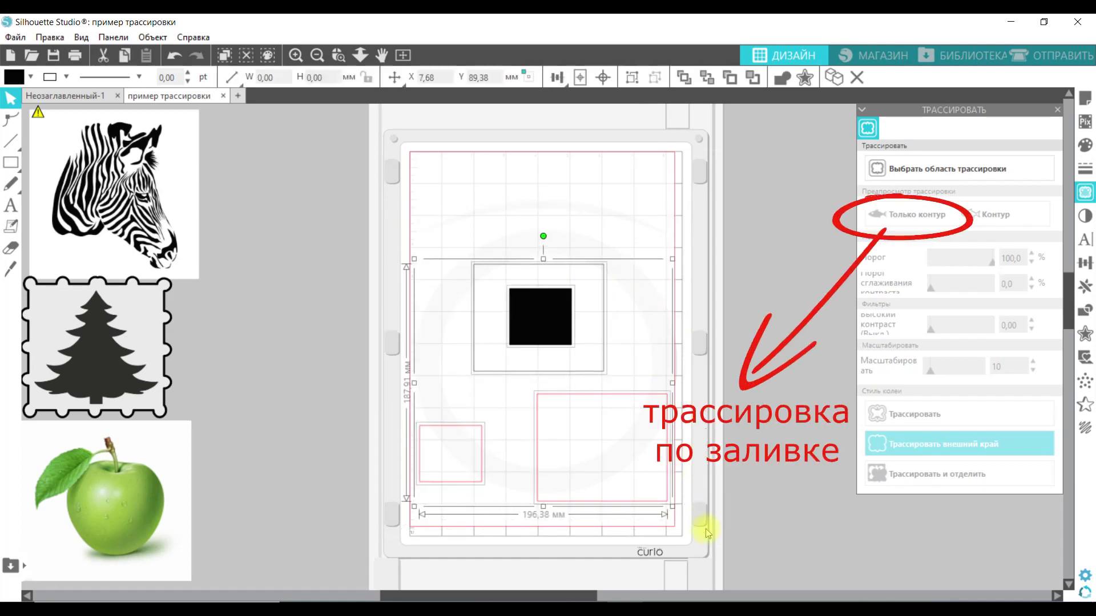
key(Delete)
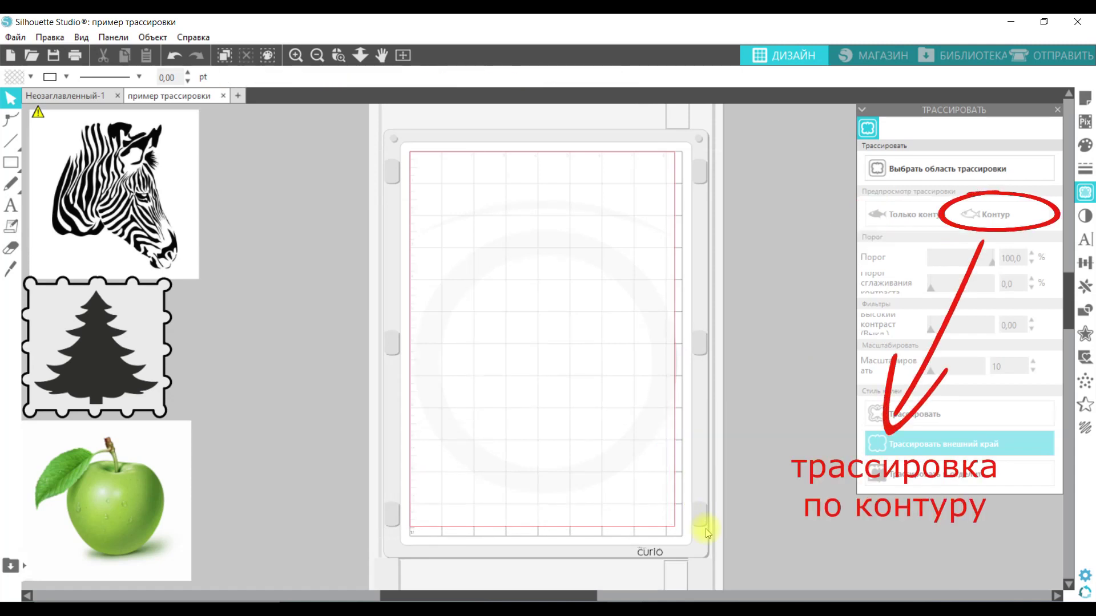
- Draw an unfilled rectangle about 89 × 37 mm on the cleared page, left of centre
click(10, 162)
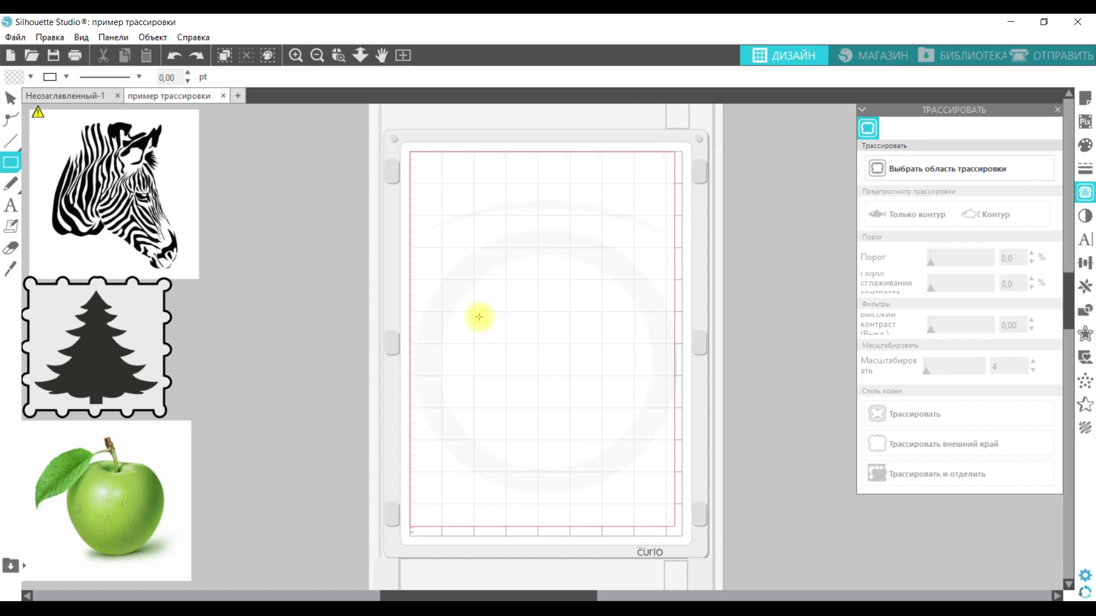
drag(438, 334, 551, 381)
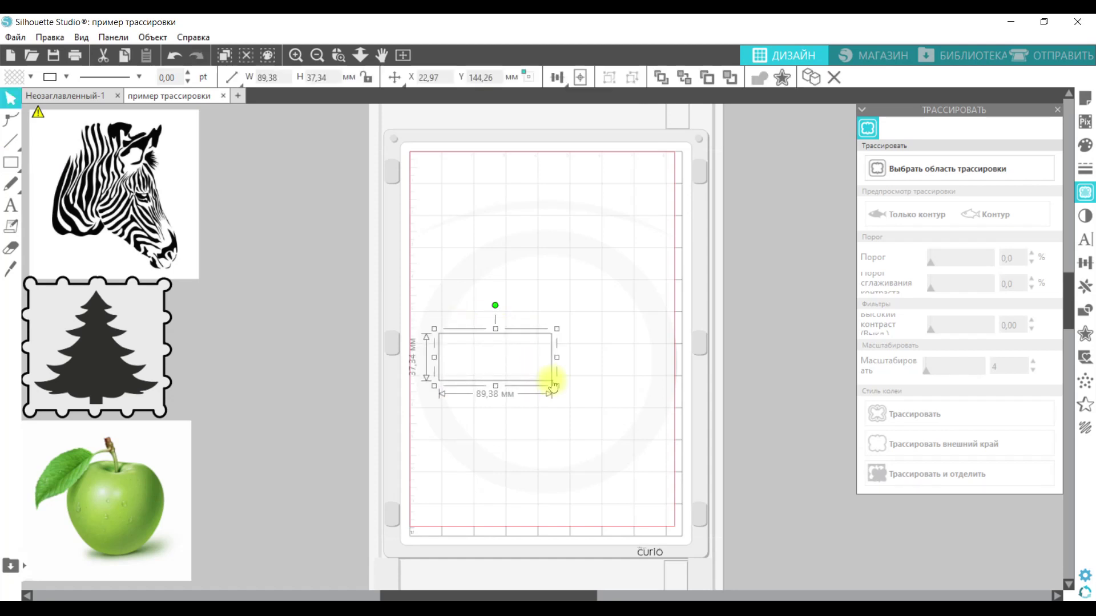
- Duplicate the rectangle, place the copy against the original's right edge, and fill the copy black
key(ctrl+d)
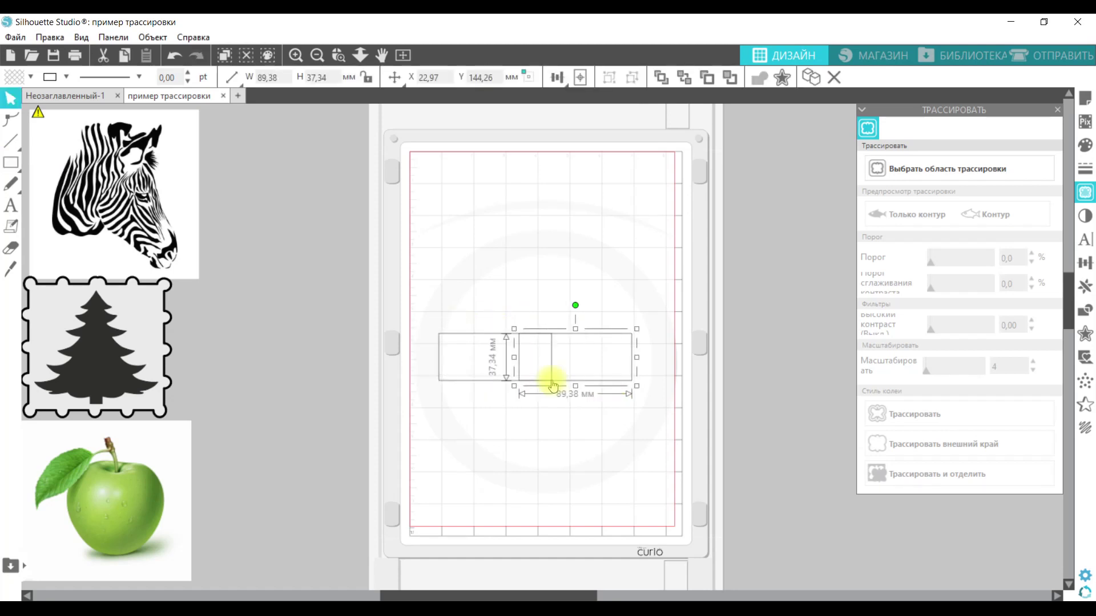
click(28, 77)
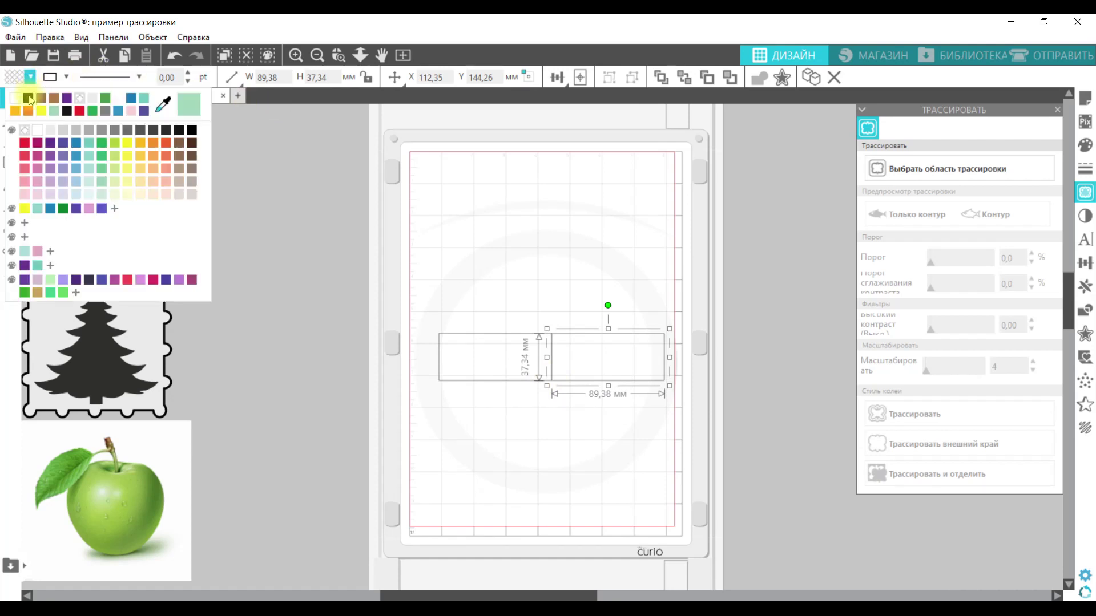
click(28, 99)
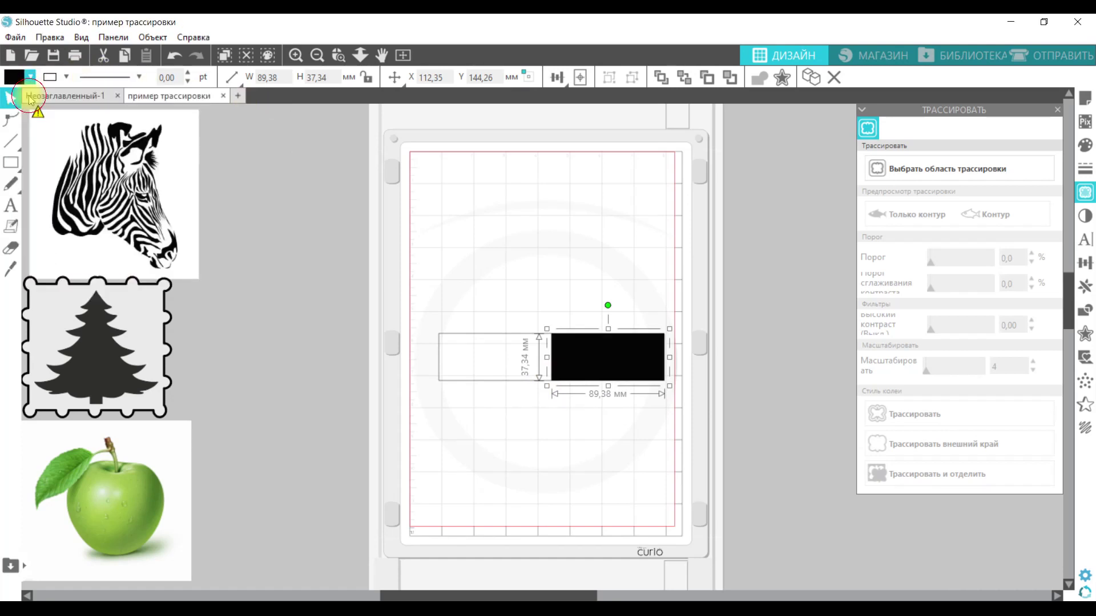
- Give the unfilled rectangle beside the black one a white fill and a white outline
click(471, 383)
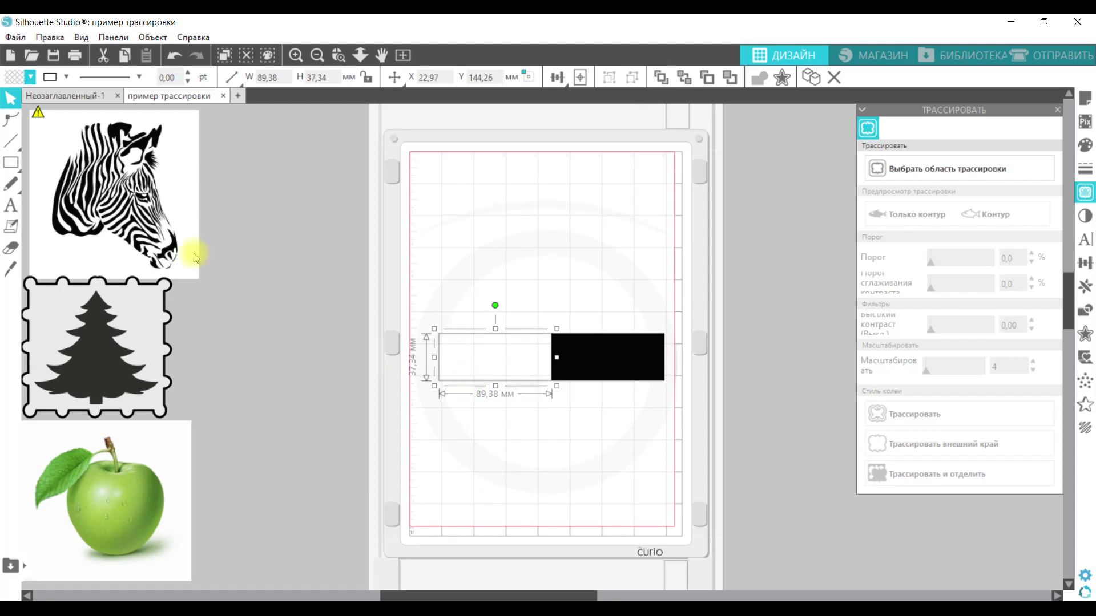
click(30, 77)
click(30, 77)
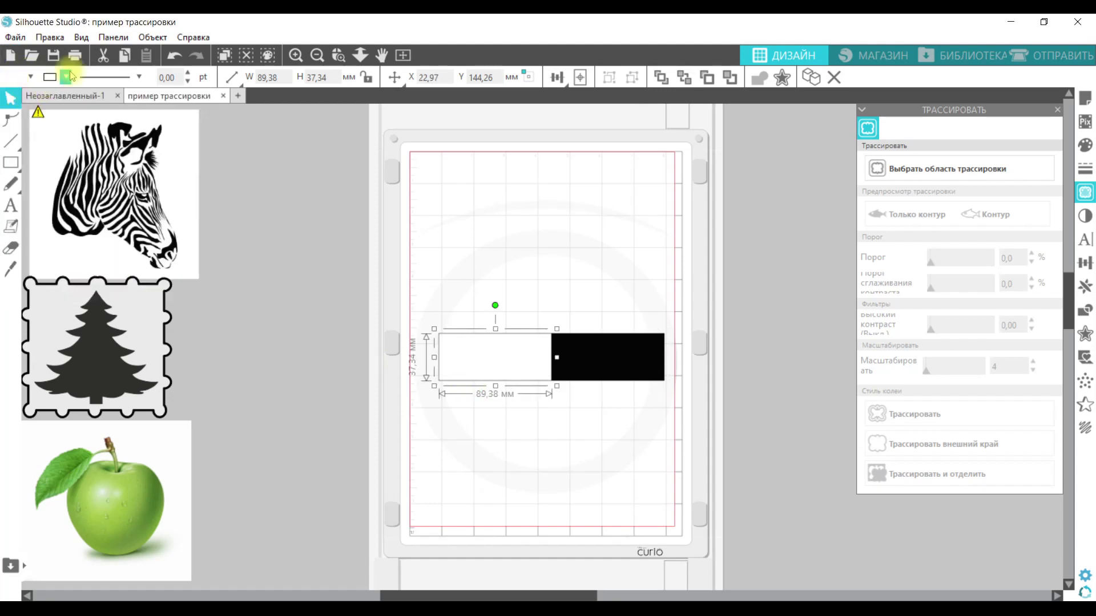
click(68, 78)
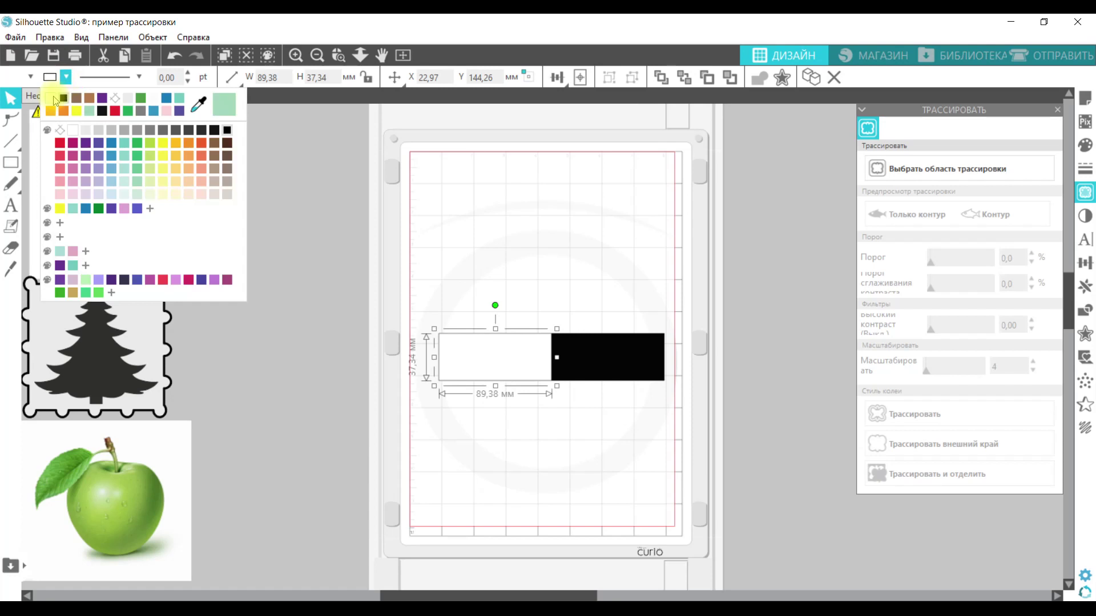
click(55, 101)
- Set a trace area of about 247 × 81 mm around both rectangles and lower the threshold to 0%
click(948, 169)
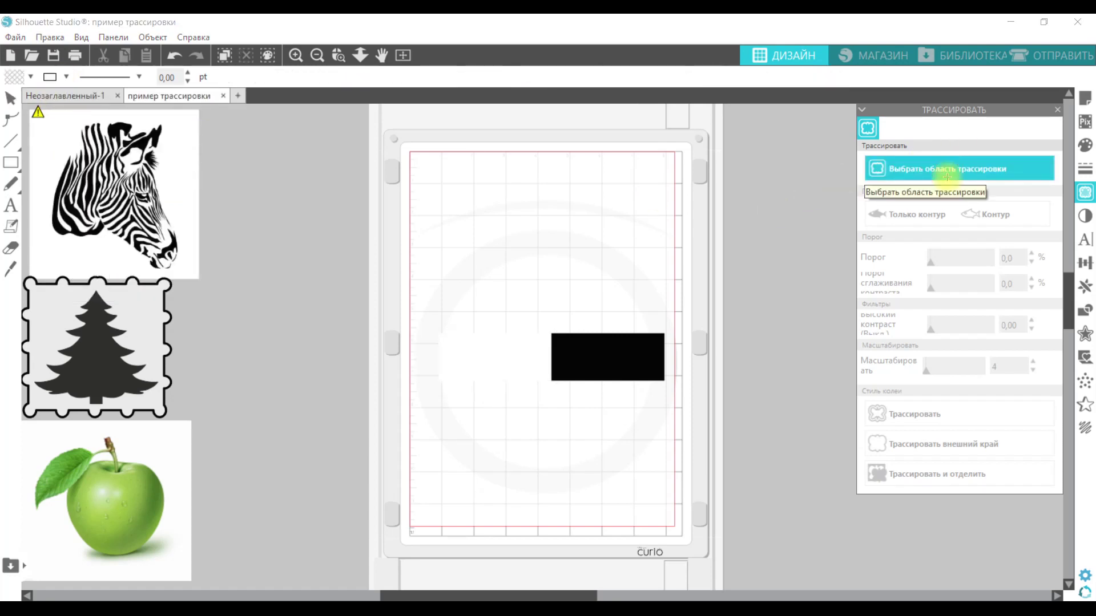
mouse_move(386, 320)
mouse_down()
mouse_move(559, 294)
mouse_move(697, 422)
mouse_up()
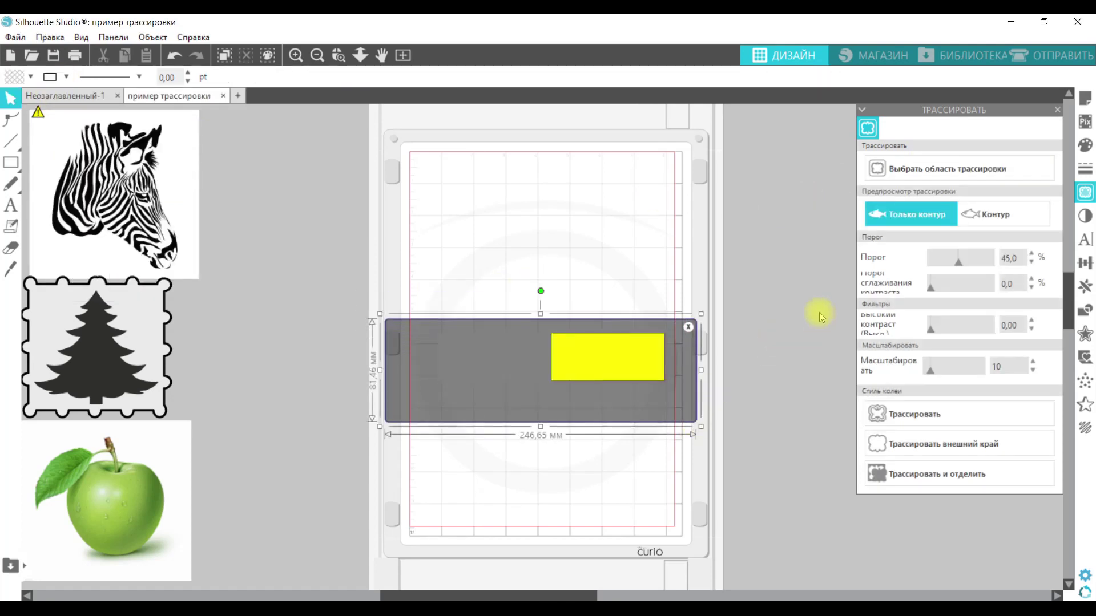
drag(964, 267, 917, 267)
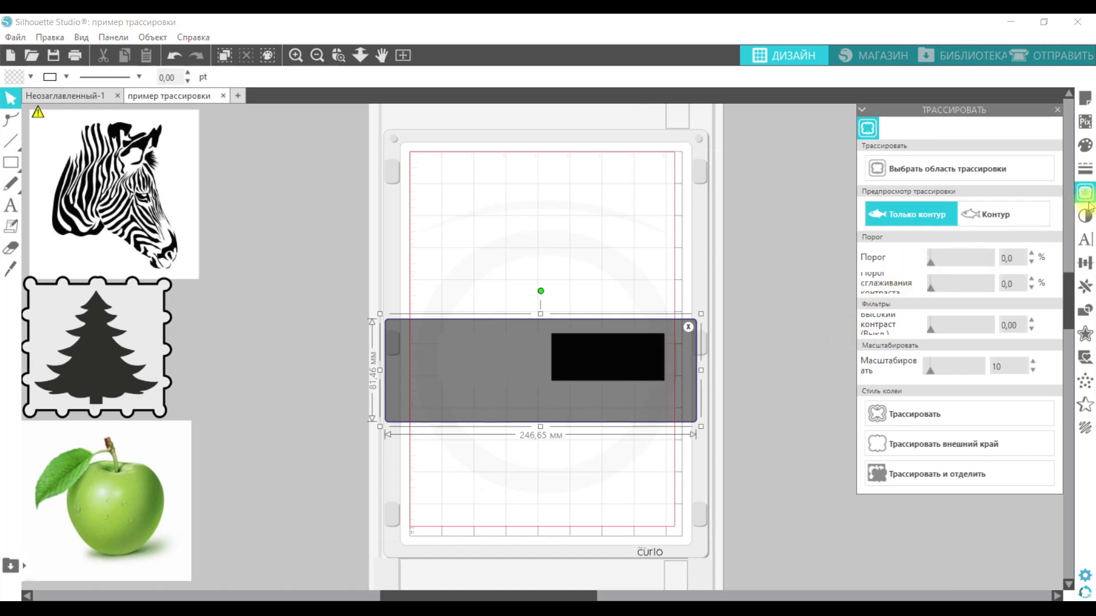
- Consult the greyscale fill colours, and raise the trace threshold first to 3% and finally to 100%
click(1085, 144)
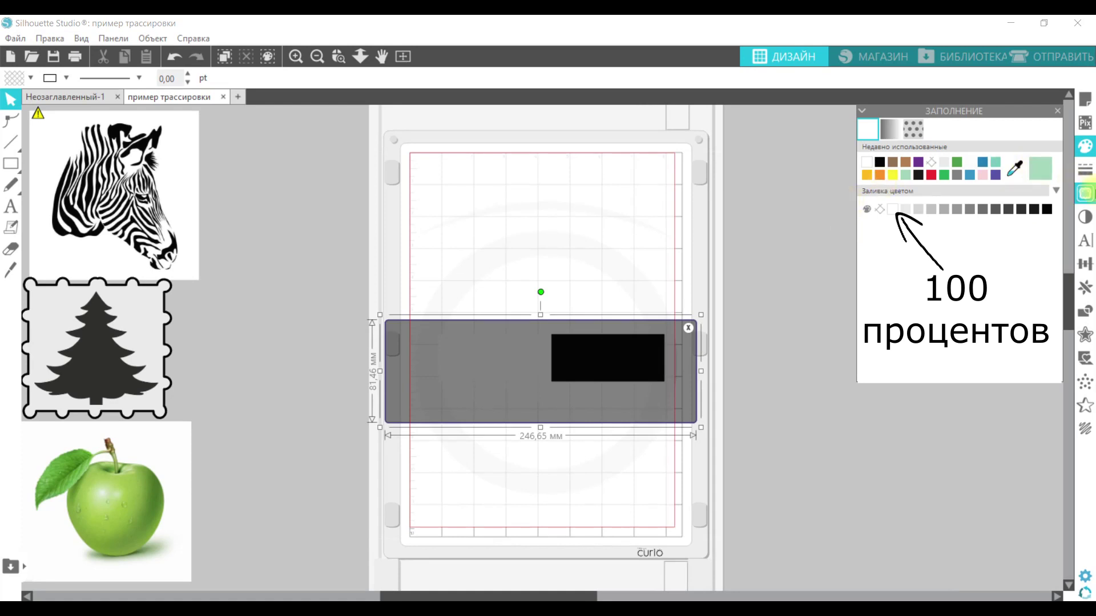
click(1087, 196)
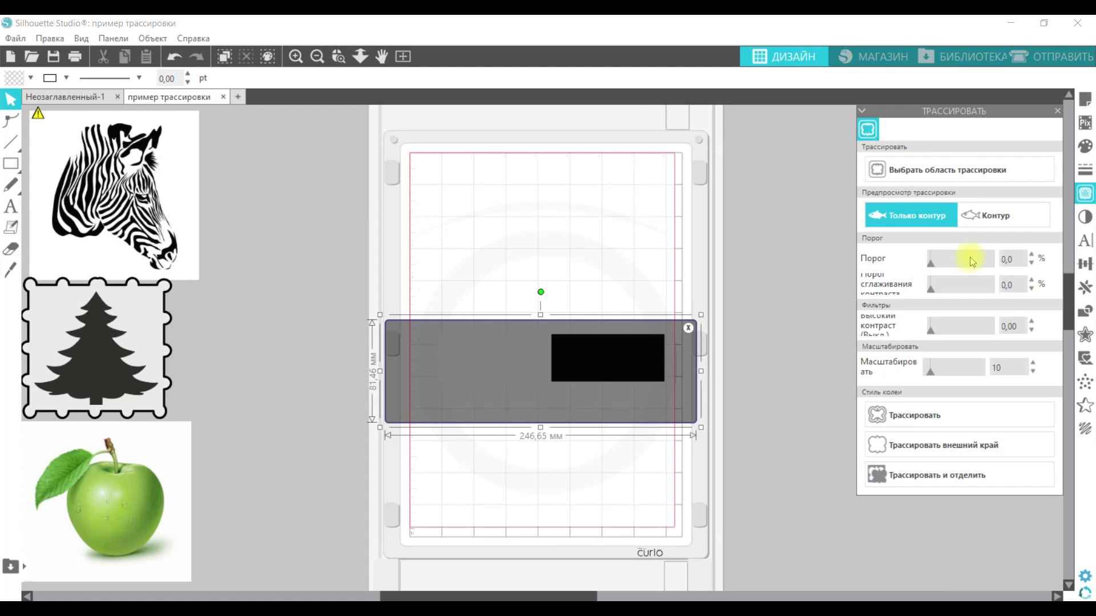
click(1031, 255)
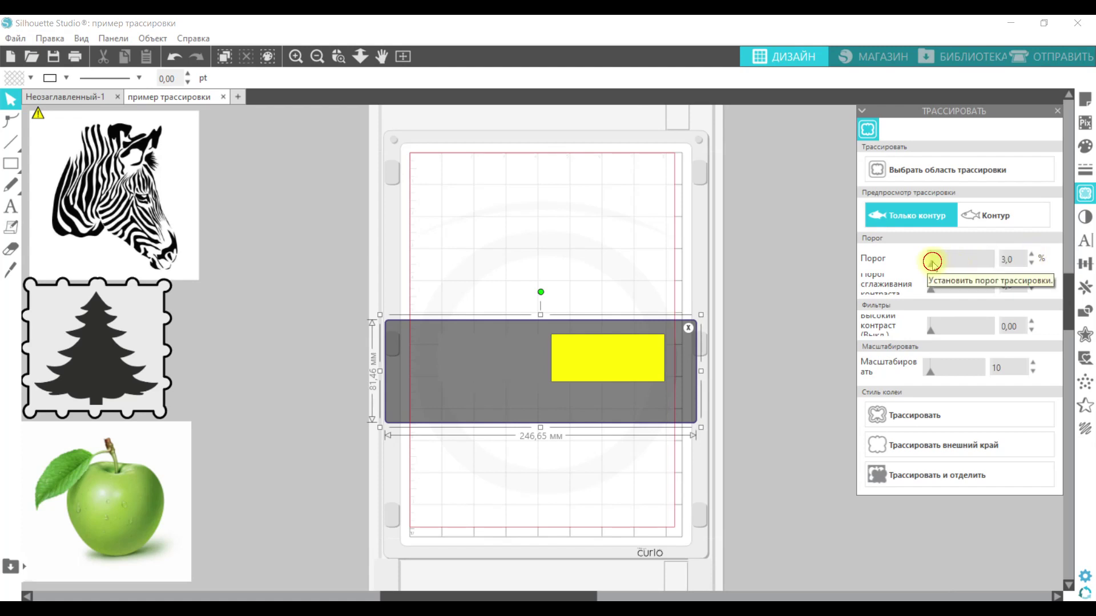
drag(933, 266, 1011, 270)
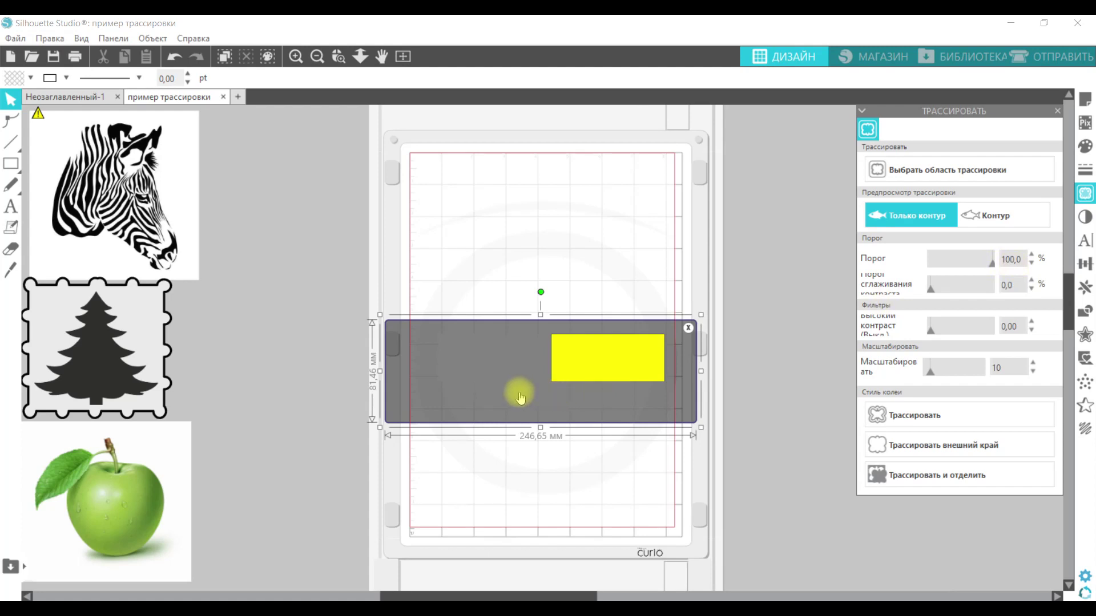
- Delete both rectangles with their trace area, and paste a floral ornament onto the page before undoing that paste
drag(360, 274, 729, 437)
key(Delete)
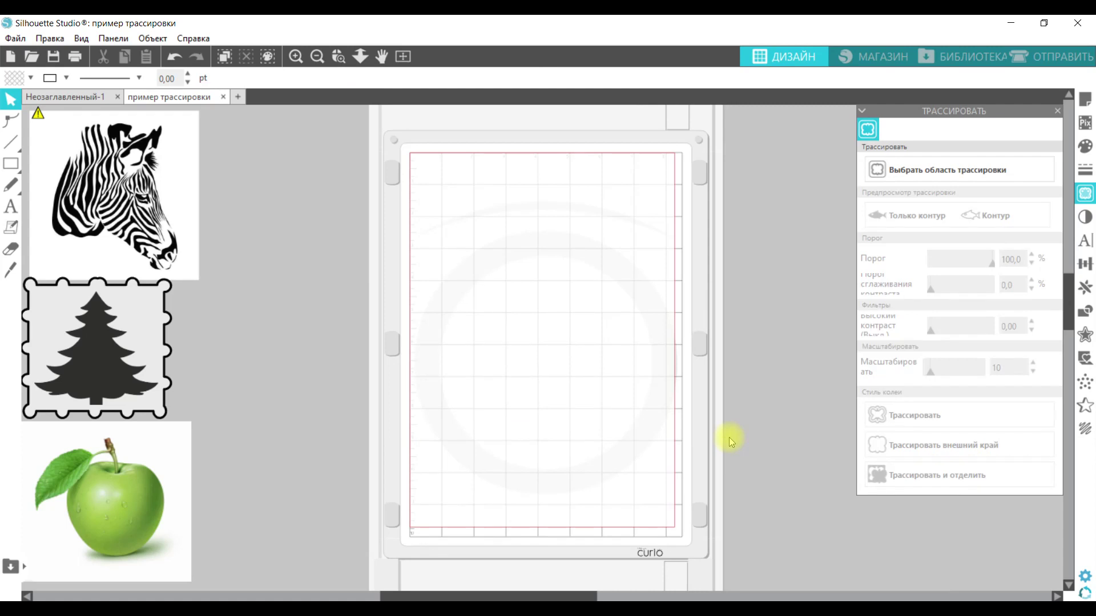
key(ctrl+v)
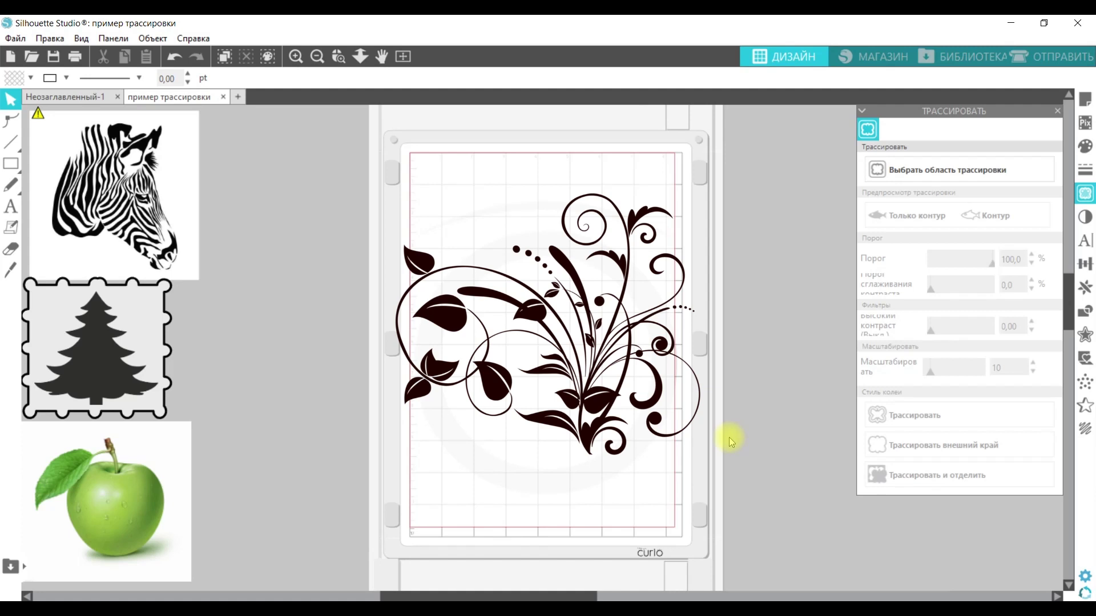
key(ctrl+z)
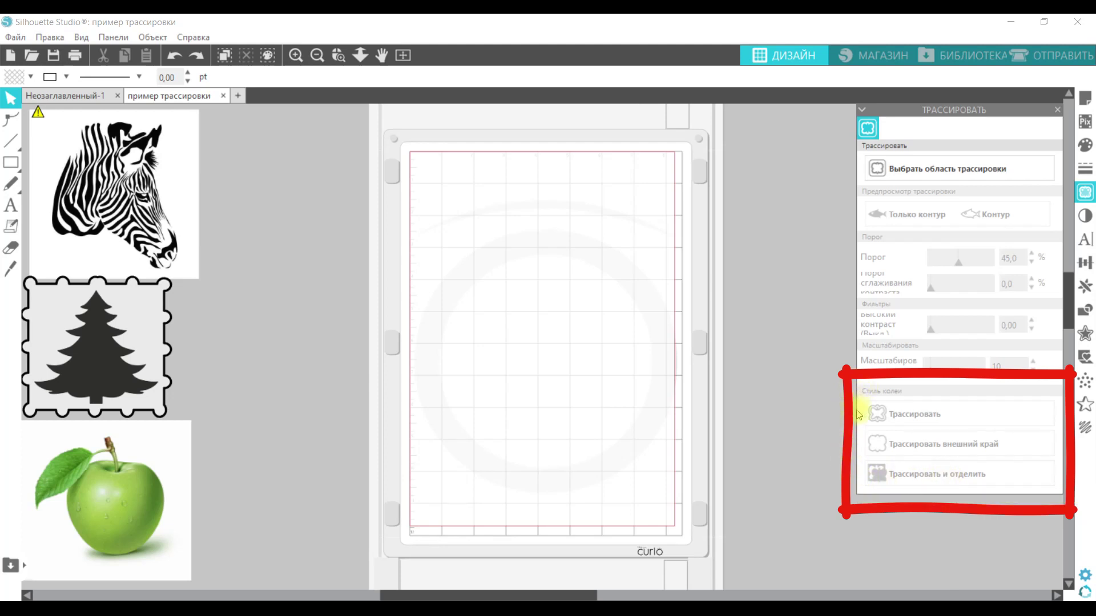
- Move the zebra picture to the middle of the page and scale it to 200%
drag(166, 185, 561, 330)
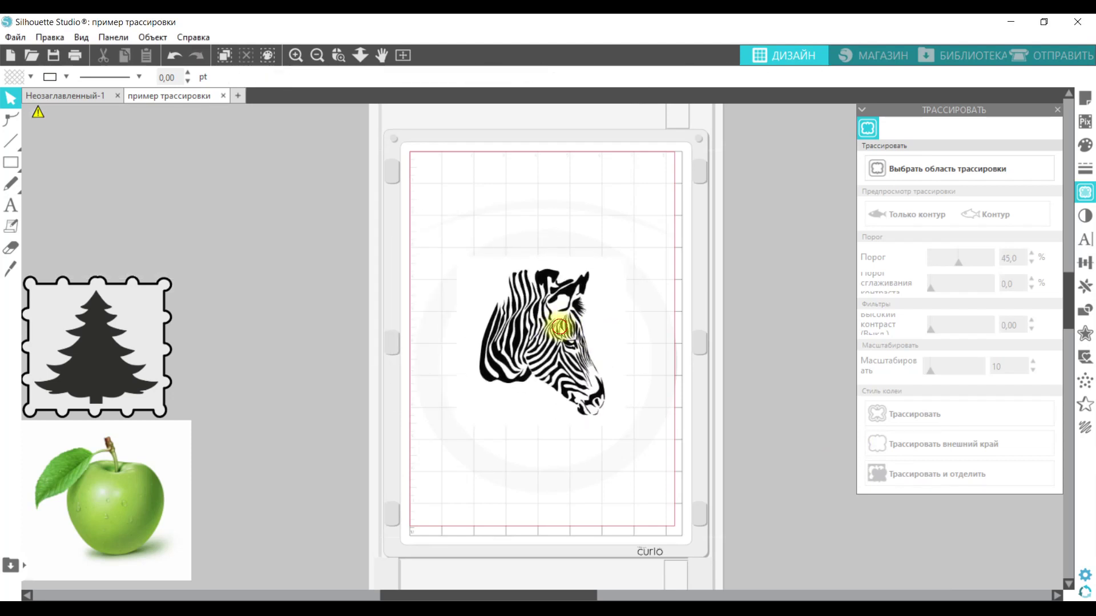
click(565, 322)
click(230, 77)
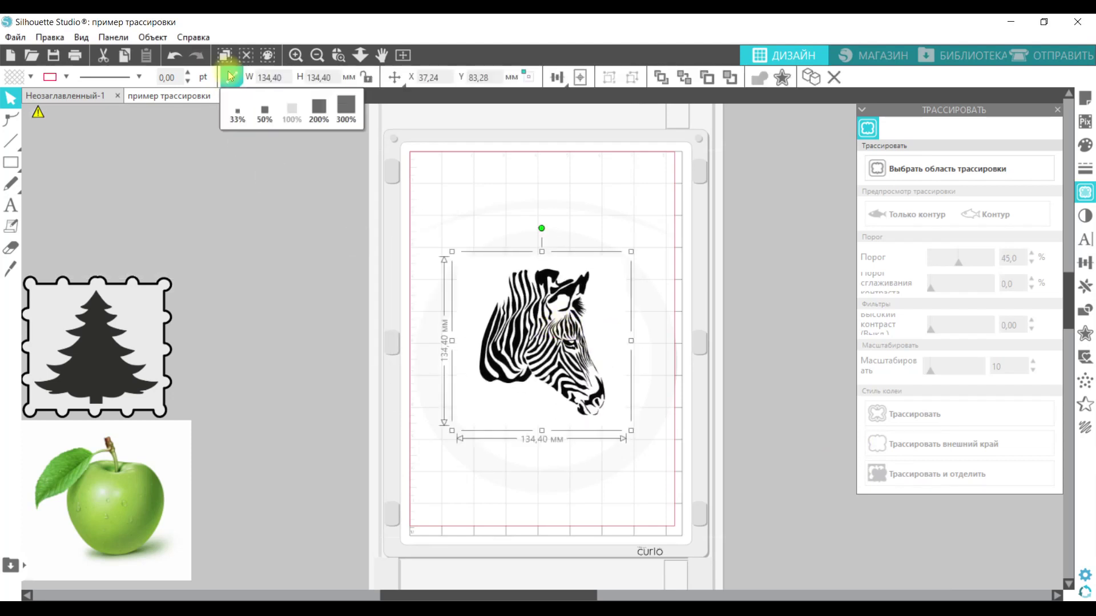
click(321, 110)
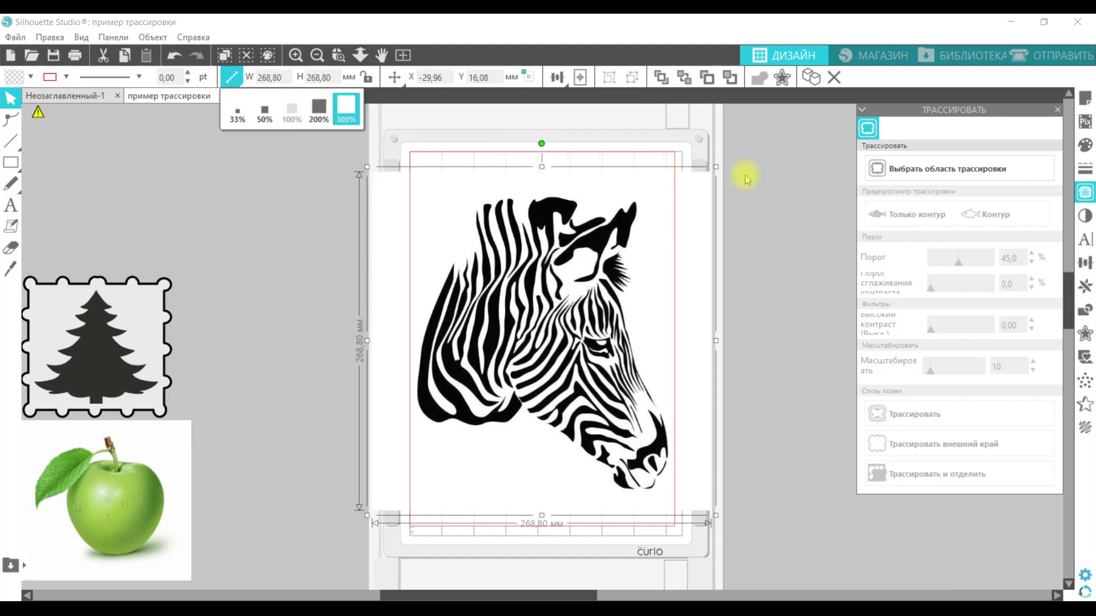
- Set a trace area of about 308 × 302 mm around the zebra and set the threshold to 69%
click(901, 174)
mouse_move(354, 151)
mouse_down()
mouse_move(641, 232)
mouse_move(743, 532)
mouse_up()
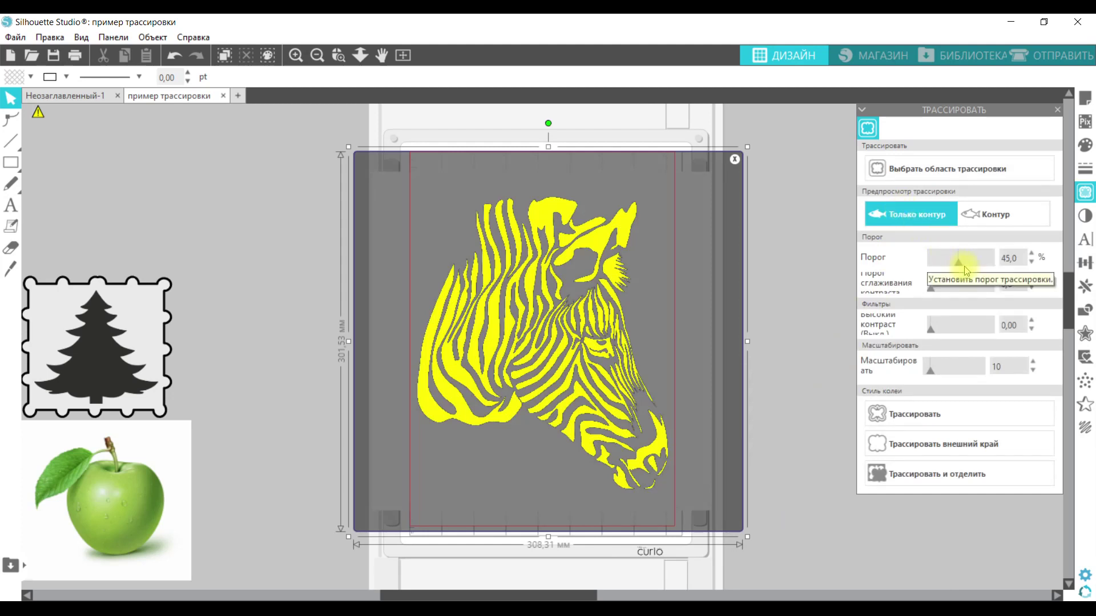
click(336, 56)
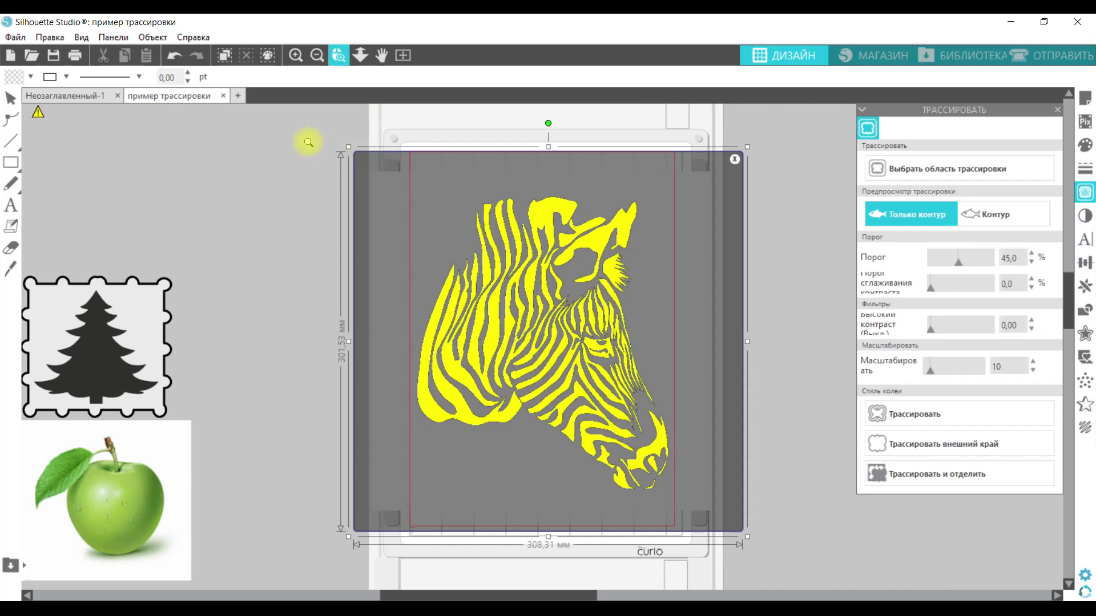
drag(369, 169, 690, 463)
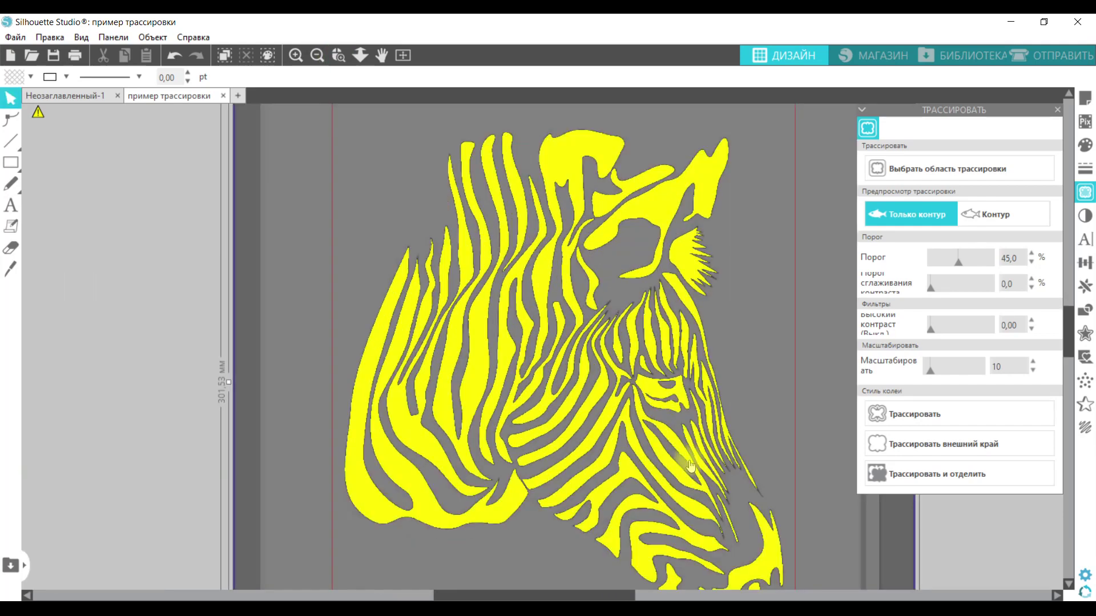
click(296, 56)
click(295, 55)
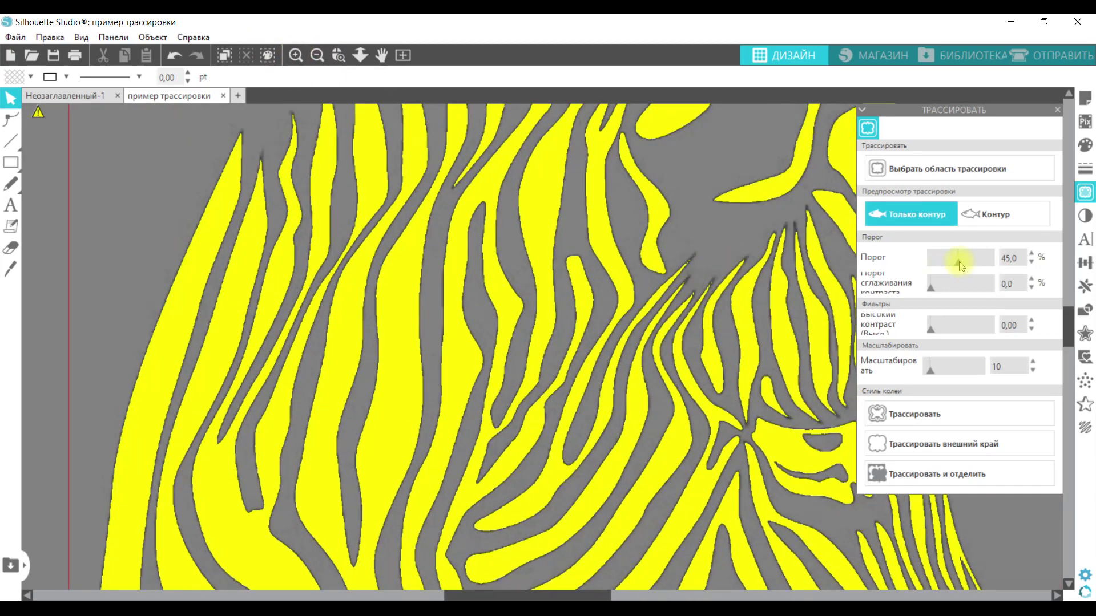
drag(965, 266, 977, 267)
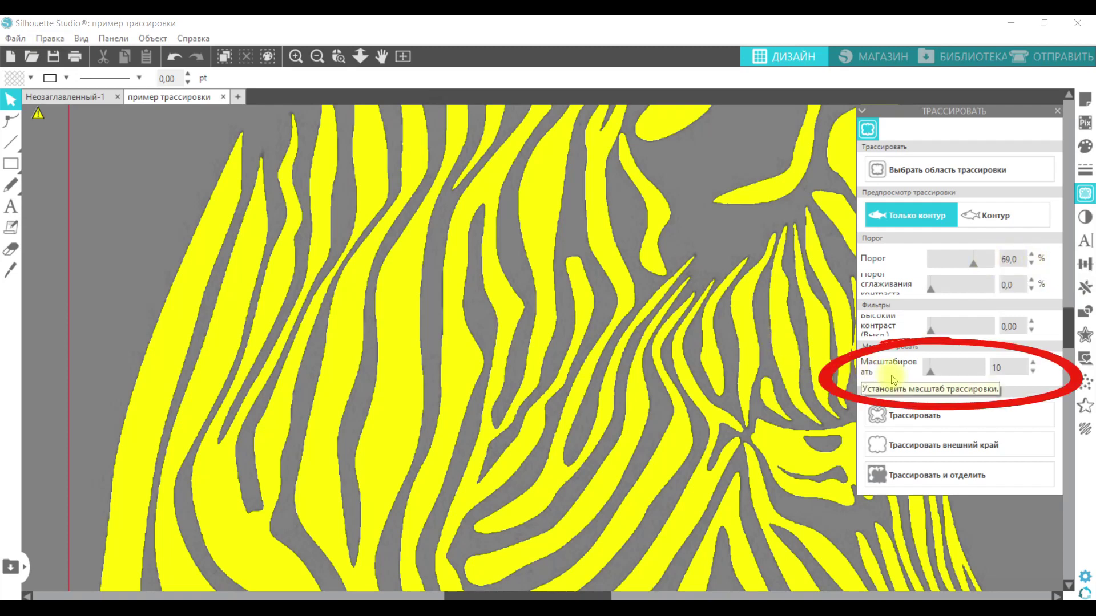
- Try trace scale values of 71 and 62, and trace the zebra's contours at a scale of 4
drag(925, 377, 980, 377)
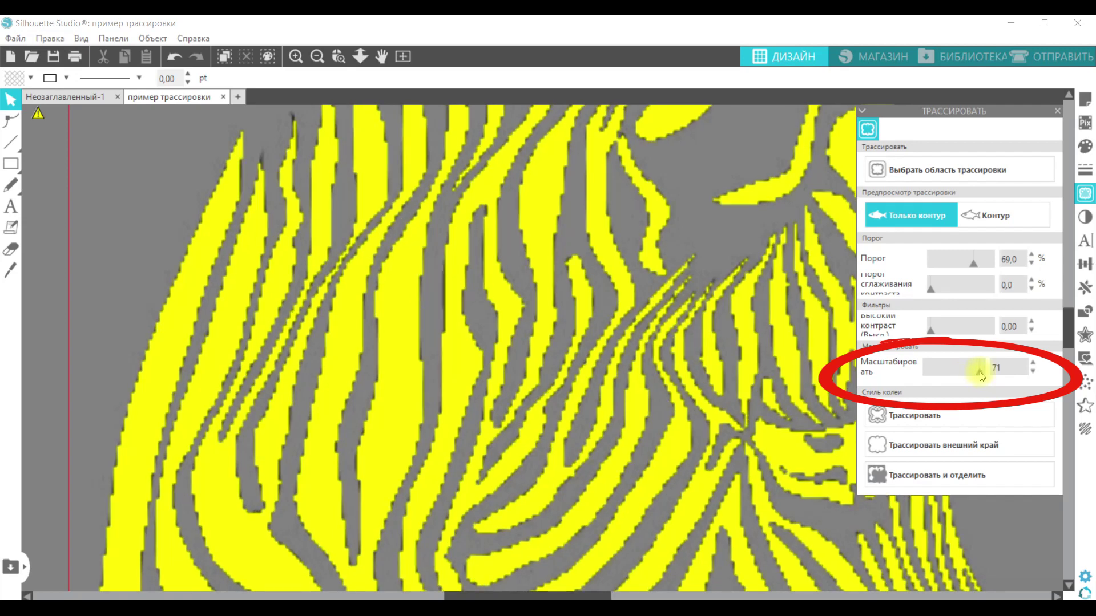
drag(980, 377, 974, 376)
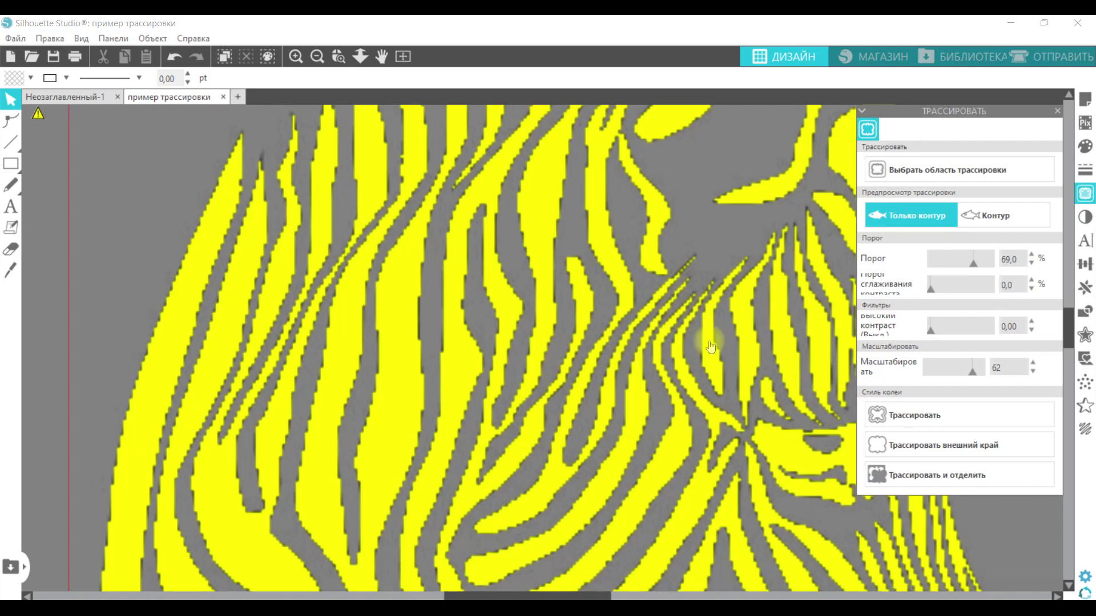
drag(973, 377, 923, 378)
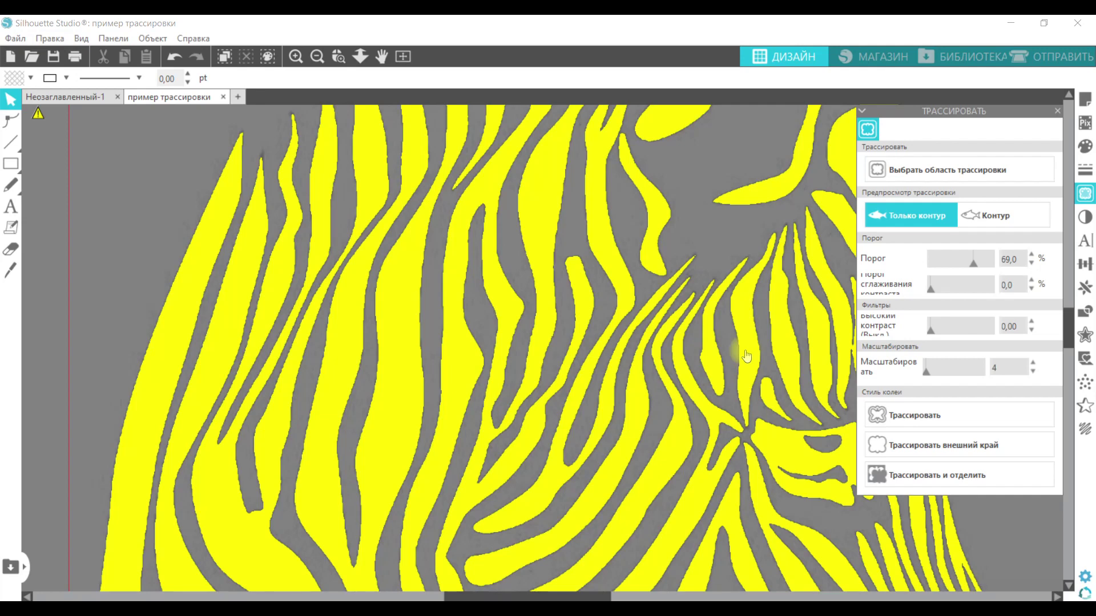
click(404, 57)
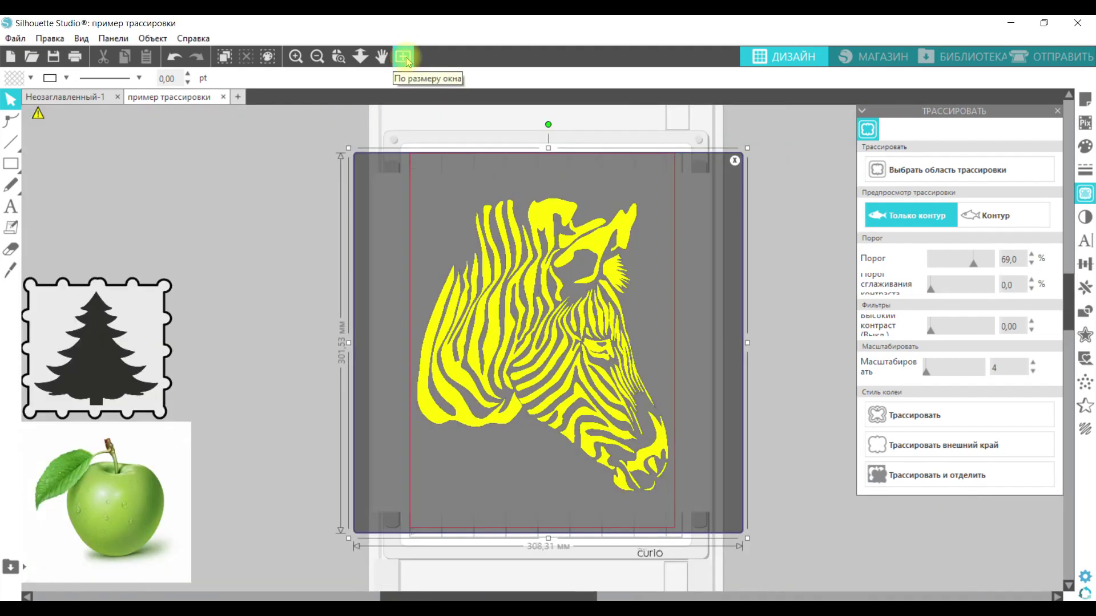
click(903, 410)
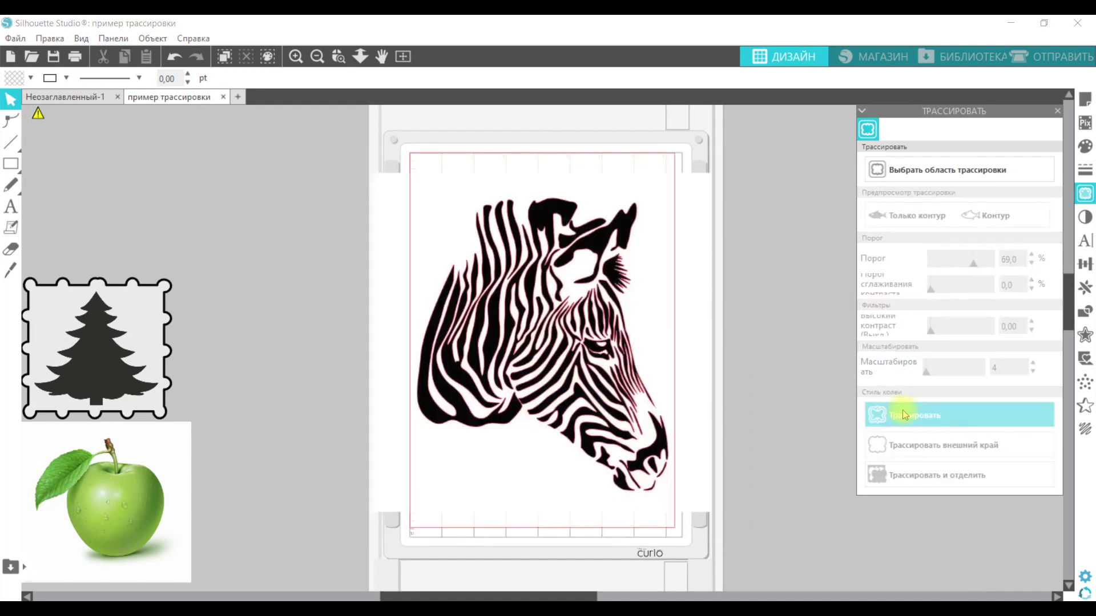
- Move the source zebra picture off the page, scale it to 50%, and place it above the fir tree picture
mouse_move(396, 281)
mouse_down()
mouse_move(135, 188)
mouse_move(178, 215)
mouse_up()
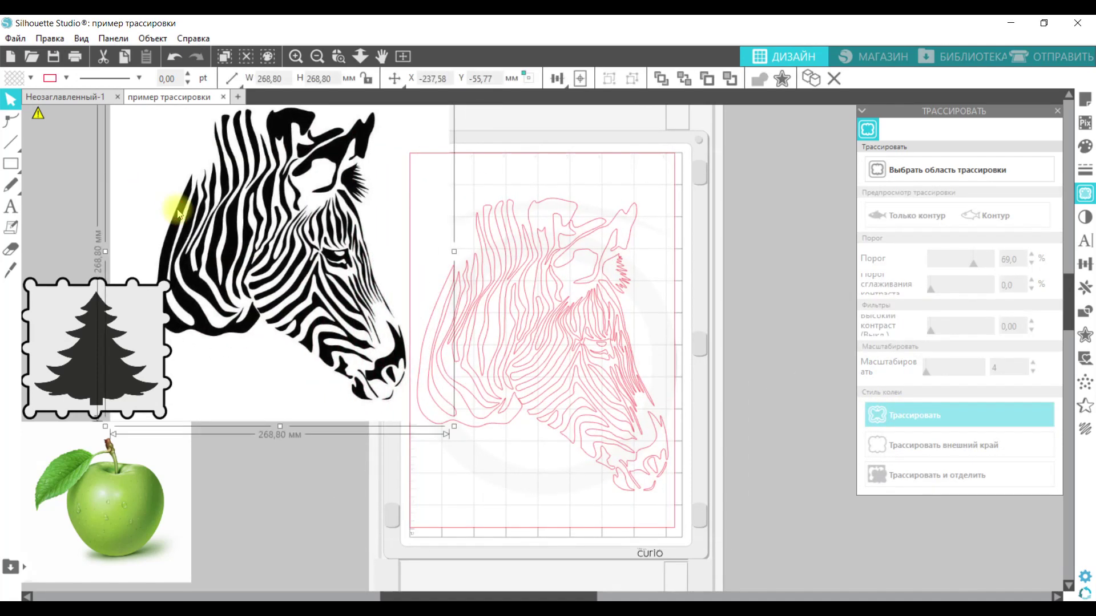
click(231, 78)
click(267, 110)
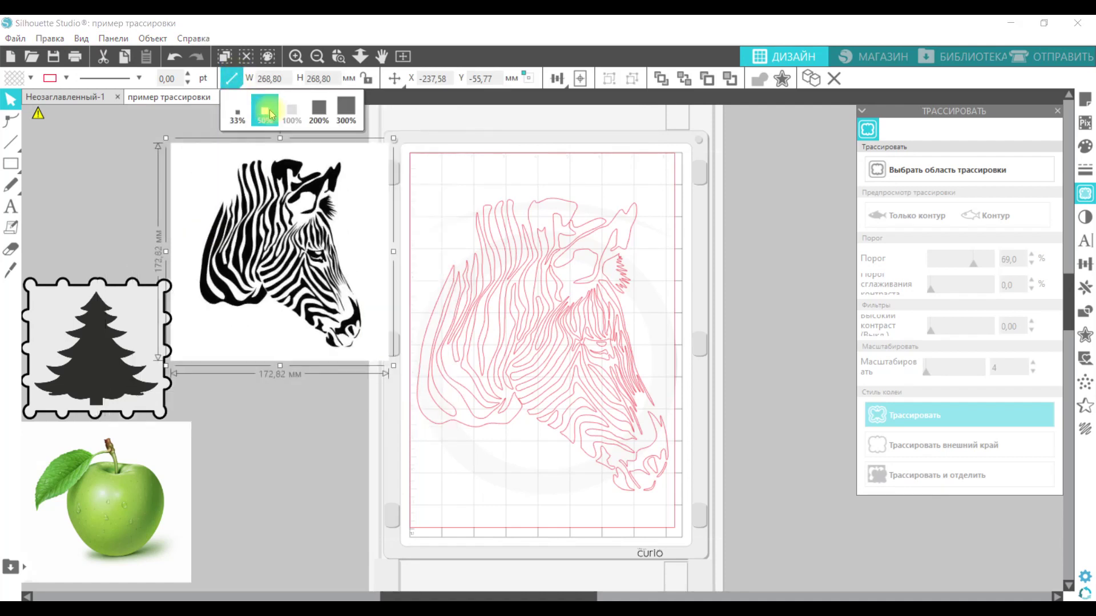
drag(289, 240, 127, 194)
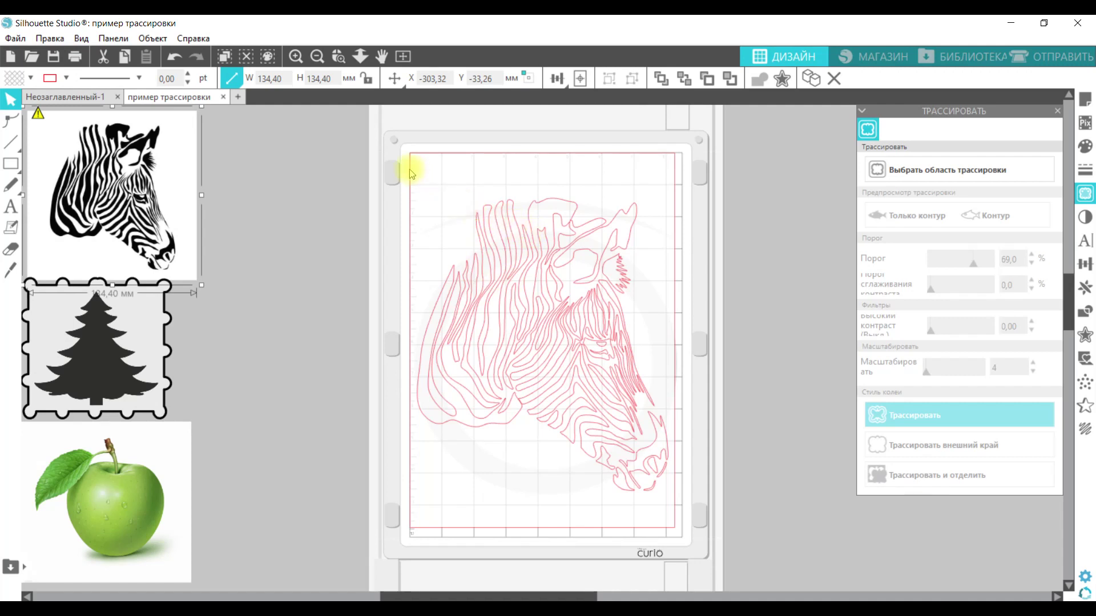
- Fill the traced zebra contours on the page with blue-violet
drag(401, 168, 653, 294)
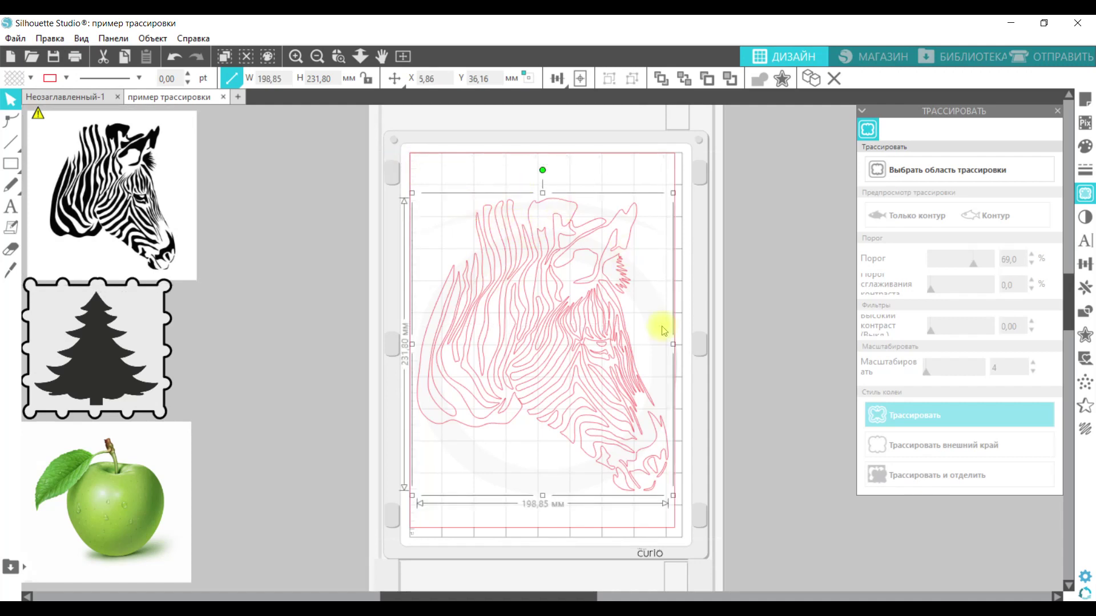
click(30, 77)
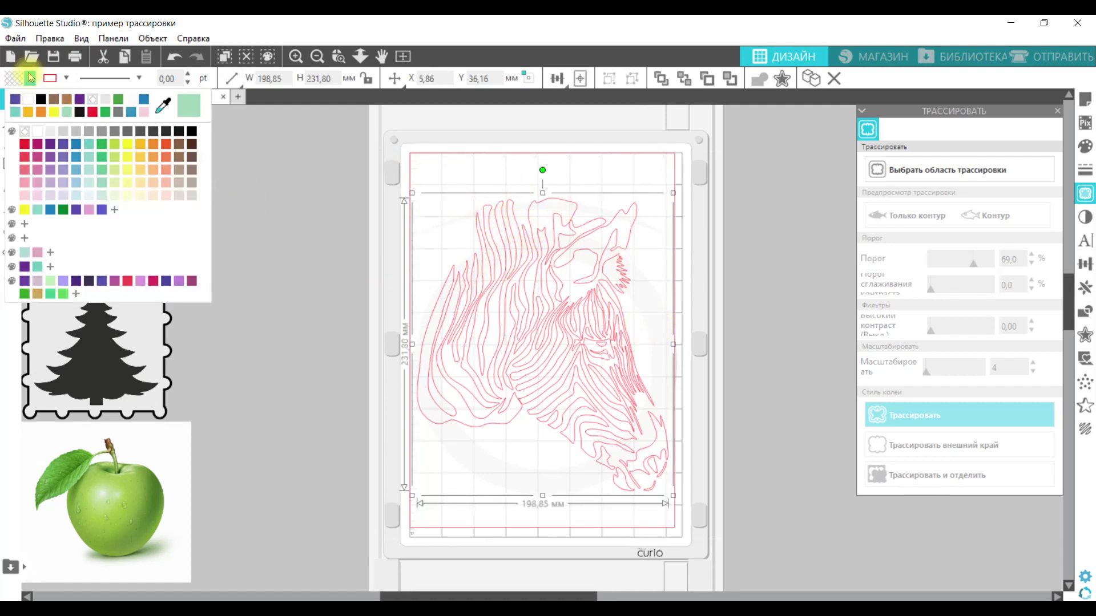
click(15, 99)
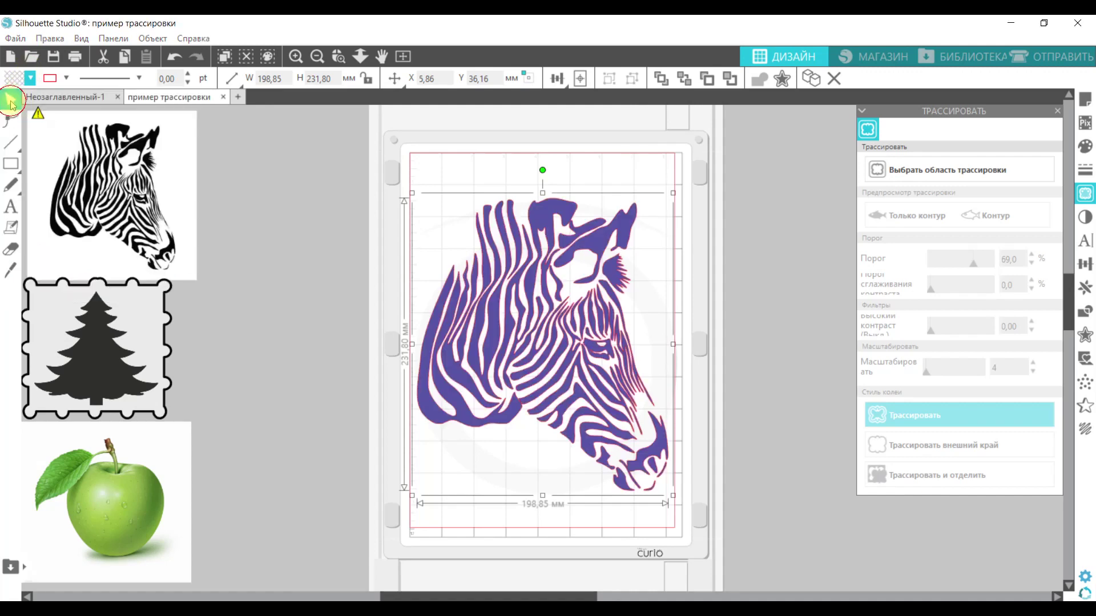
- Set the traced zebra's line color to the same blue-violet as its fill and check its contour points
click(66, 79)
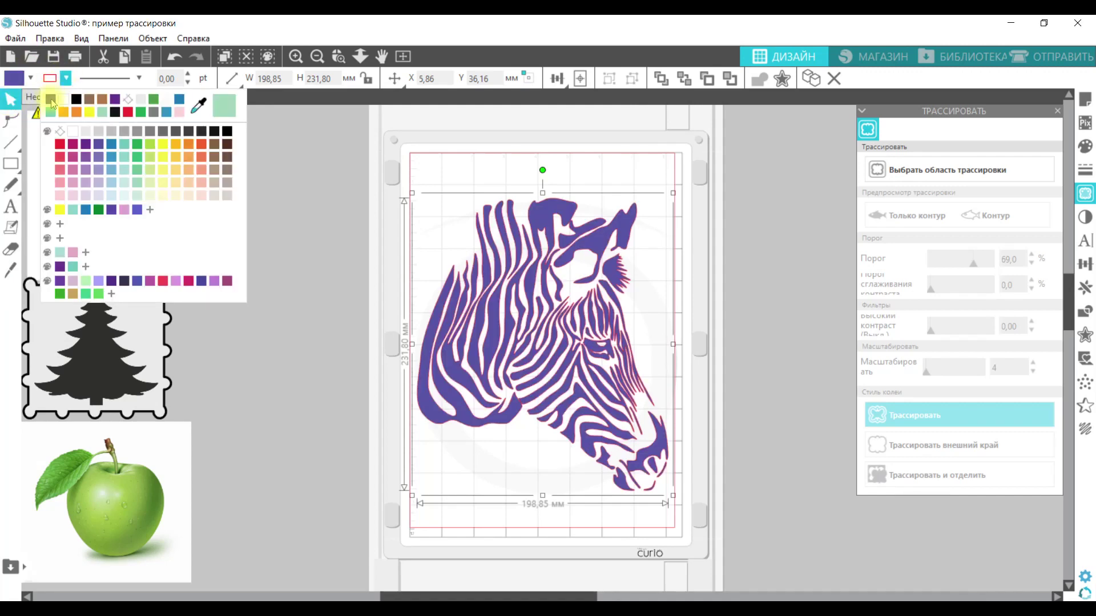
click(50, 101)
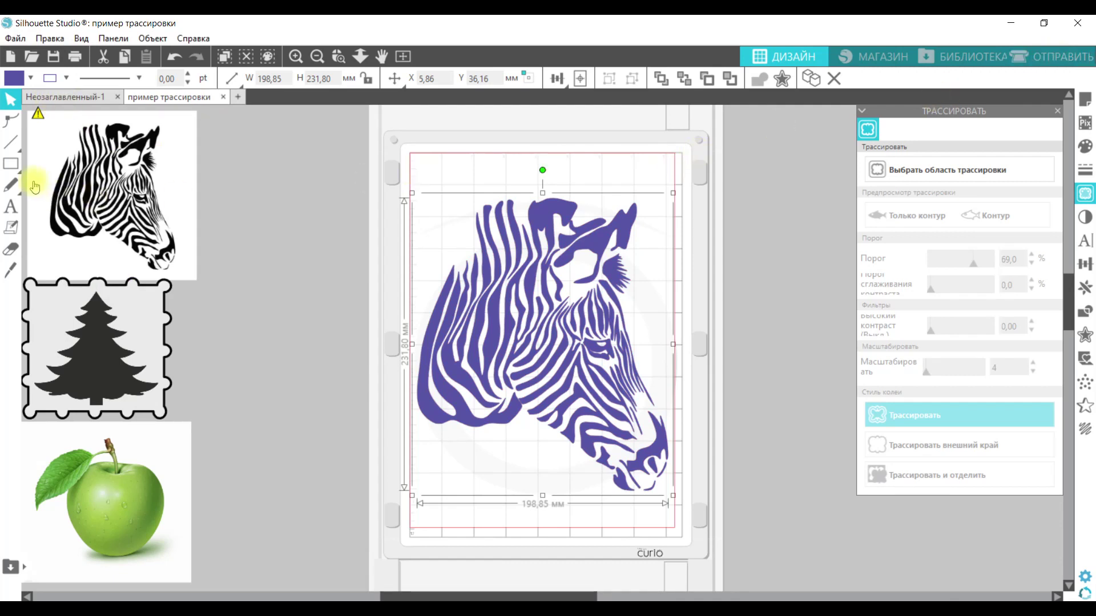
click(11, 126)
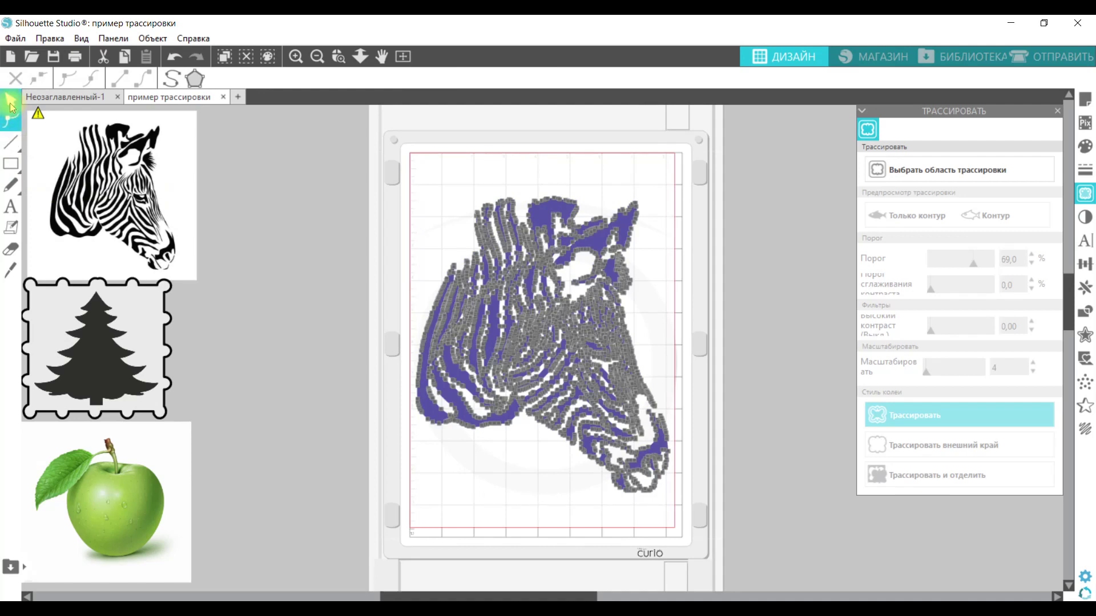
click(9, 99)
- Move the traced zebra off the page, scale it to 50%, and place it beside the source zebra picture
drag(481, 288, 235, 189)
click(231, 78)
click(262, 110)
drag(280, 236, 274, 199)
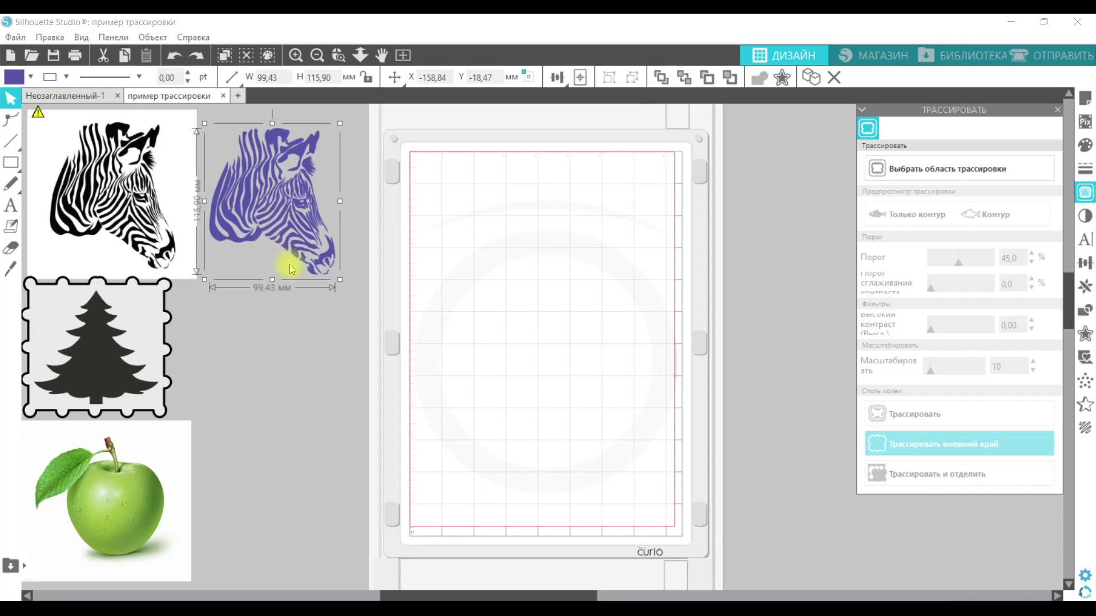
- Trace the fir tree picture's contours on the page in an area of about 180 × 160 mm and move them below the picture
drag(73, 348, 525, 225)
click(554, 364)
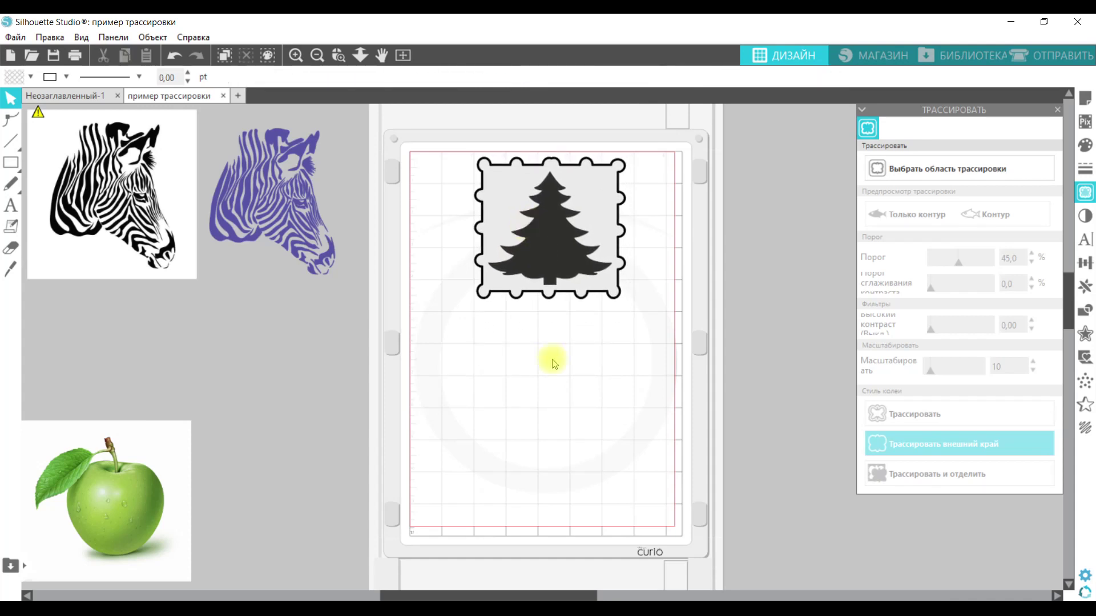
click(923, 165)
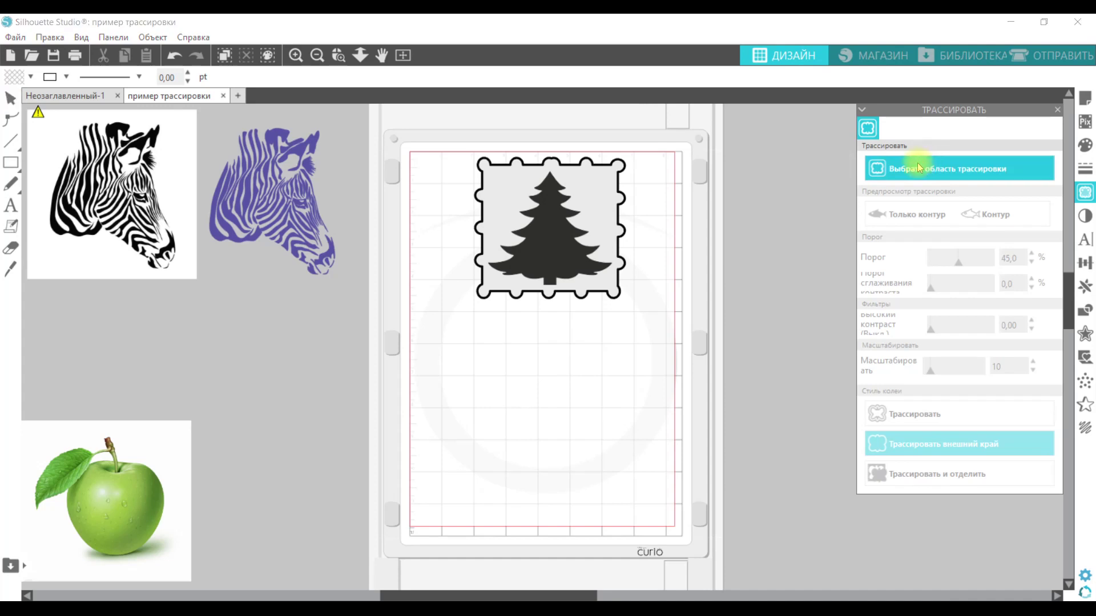
mouse_move(448, 135)
mouse_down()
mouse_move(594, 171)
mouse_move(675, 336)
mouse_up()
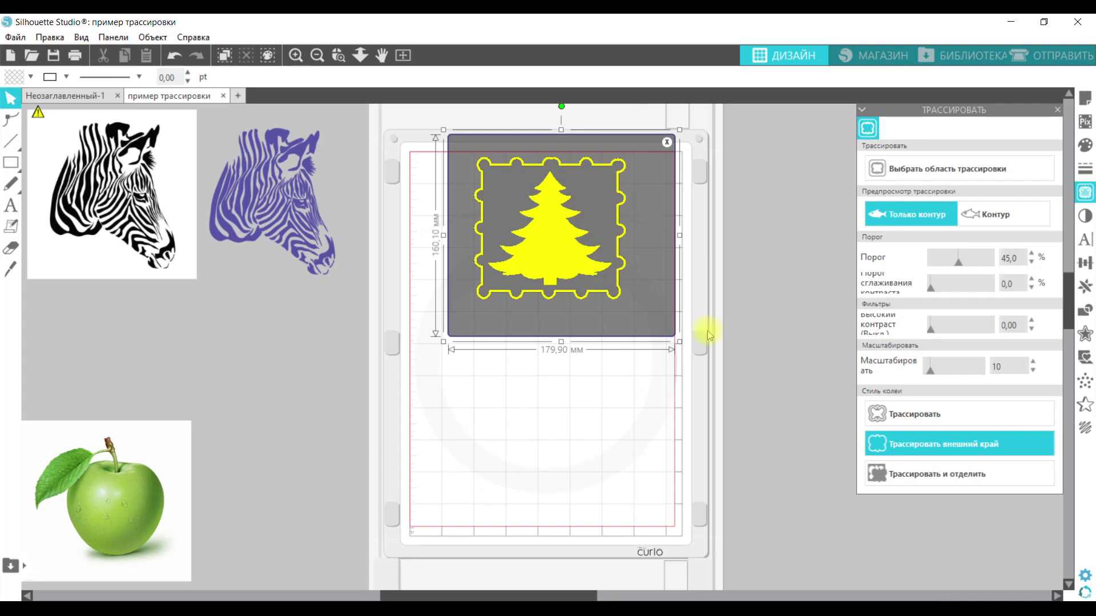
click(892, 416)
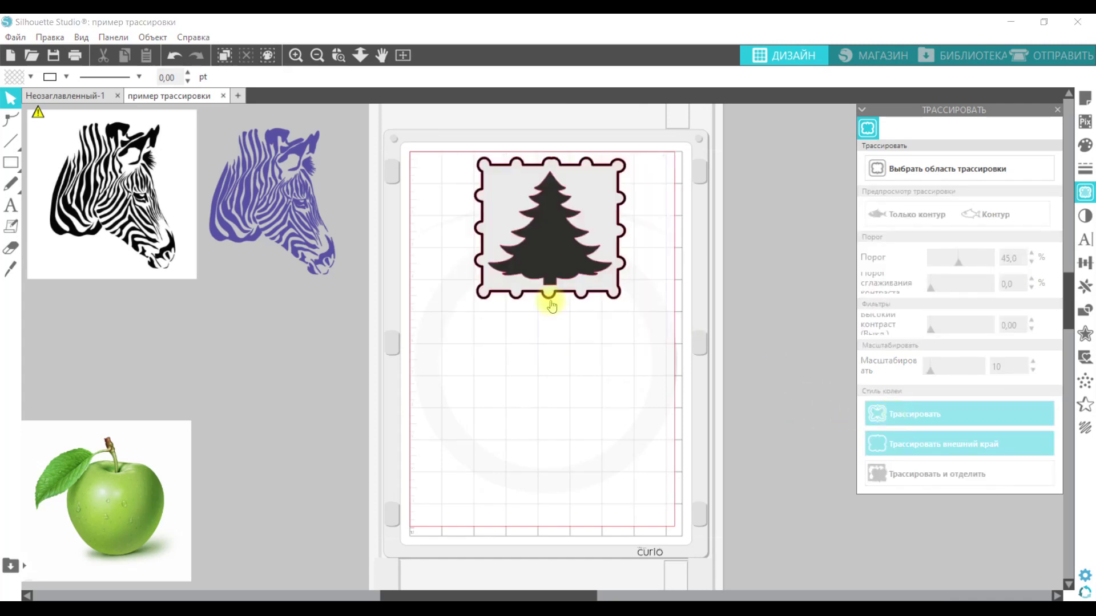
mouse_move(550, 303)
mouse_down()
mouse_move(498, 399)
mouse_move(486, 494)
mouse_up()
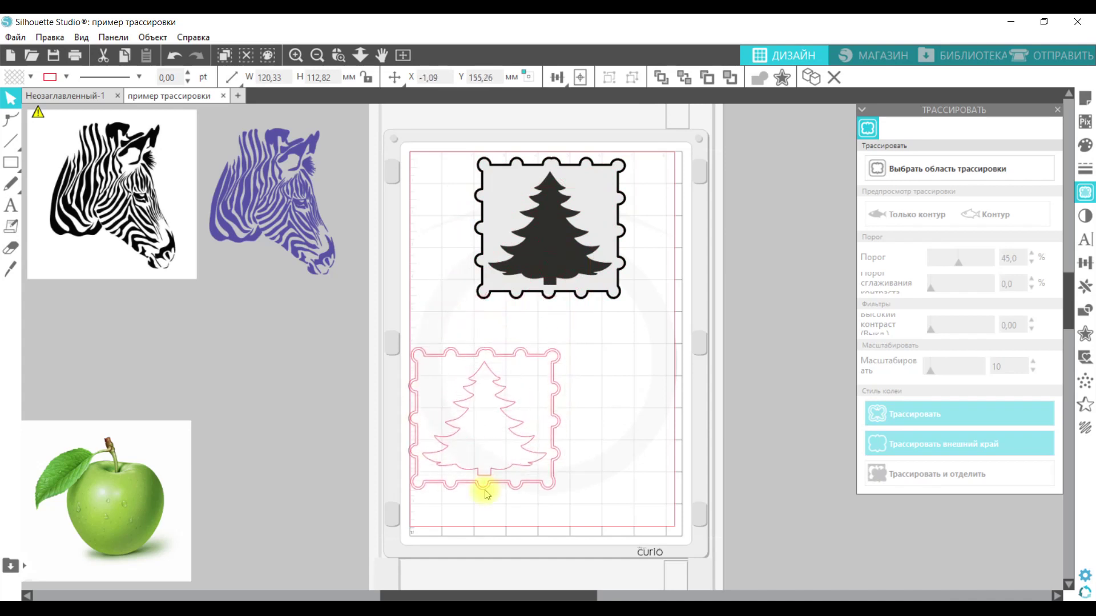
- Trace the fir tree picture's outer edge in an area of about 163 × 132 mm and place the outline beside the first tracing
click(947, 167)
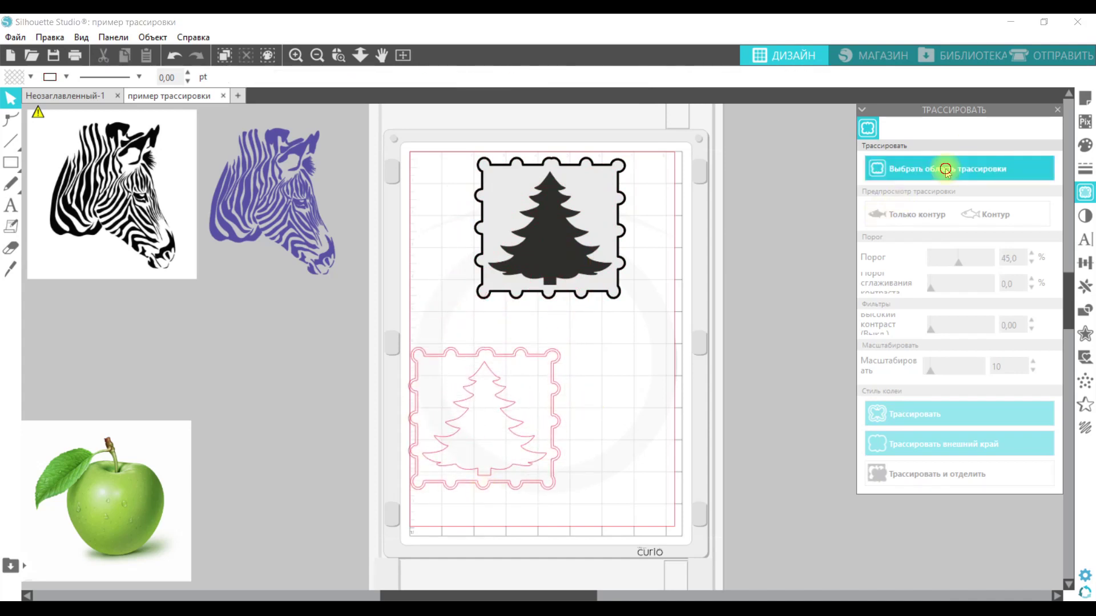
mouse_move(451, 150)
mouse_down()
mouse_move(643, 279)
mouse_move(656, 317)
mouse_up()
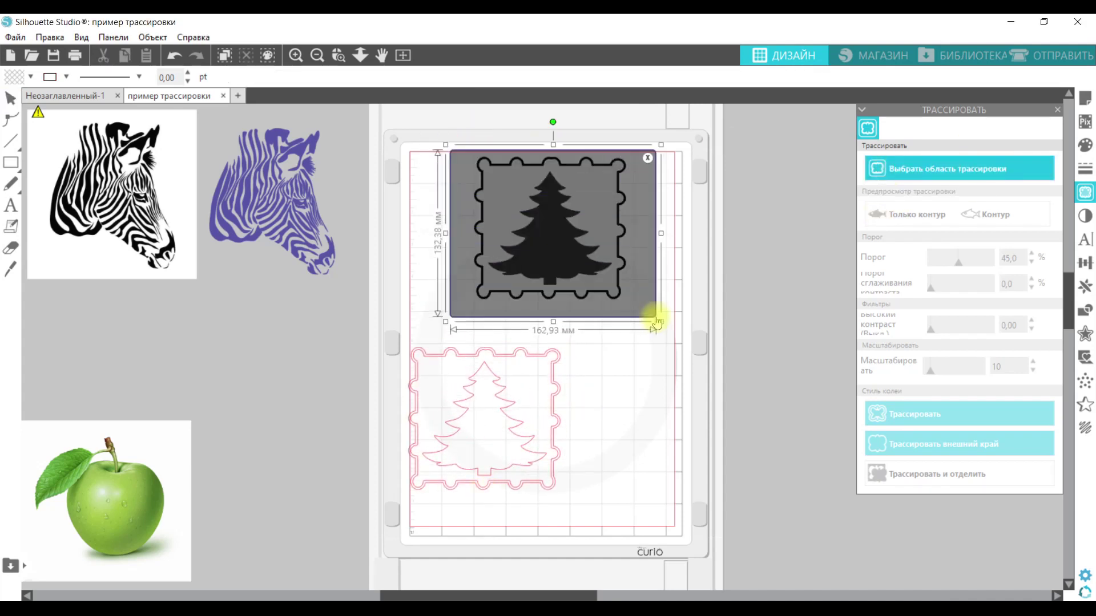
click(916, 448)
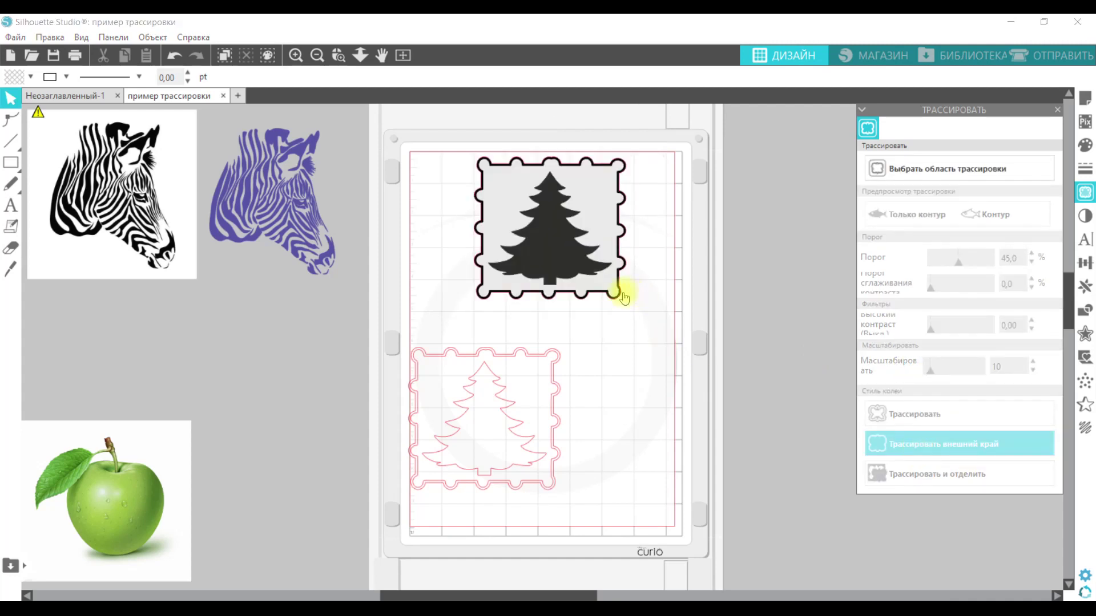
mouse_move(621, 297)
mouse_down()
mouse_move(643, 340)
mouse_move(611, 310)
mouse_up()
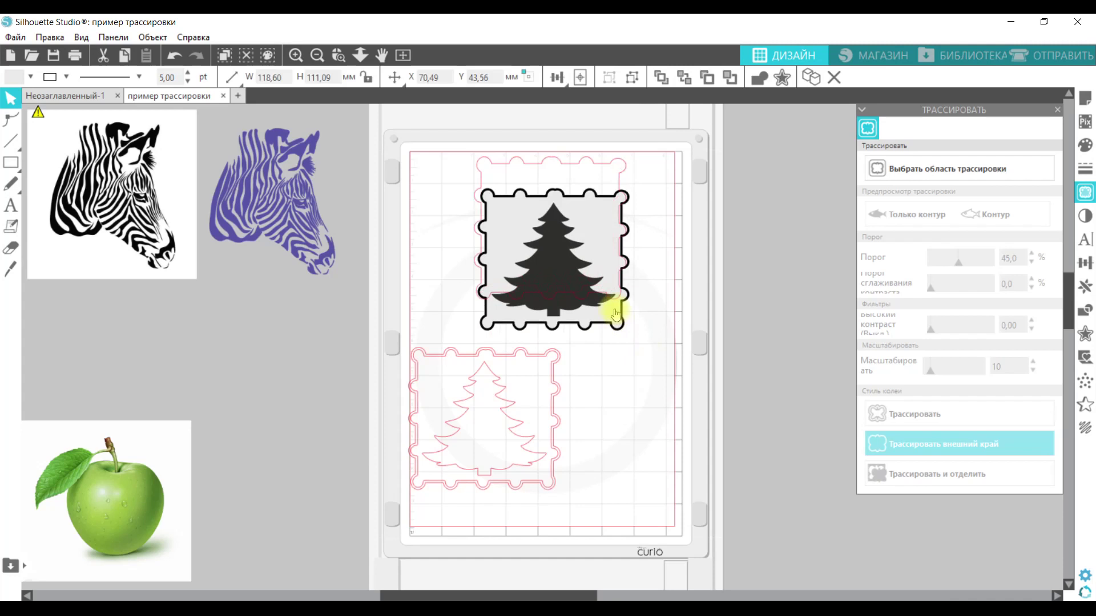
click(622, 171)
mouse_move(621, 179)
mouse_down()
mouse_move(708, 387)
mouse_move(712, 372)
mouse_up()
click(711, 372)
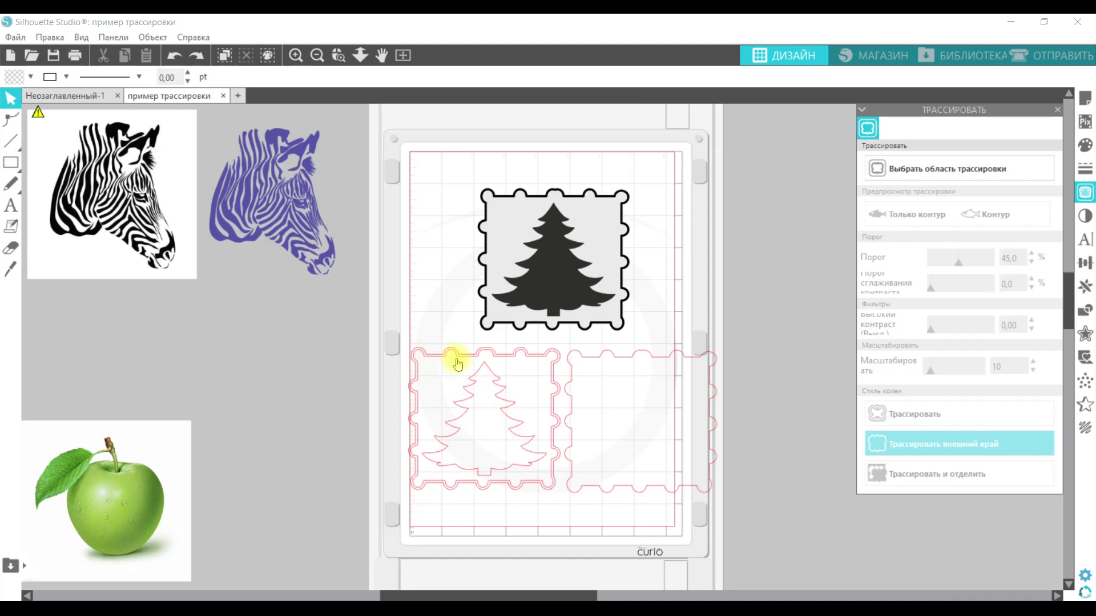
- Release the compound path of the full fir tree tracing and move its tree and inner frame contours apart
mouse_move(461, 362)
mouse_down()
mouse_move(375, 357)
mouse_move(430, 369)
mouse_move(416, 370)
mouse_move(457, 363)
mouse_up()
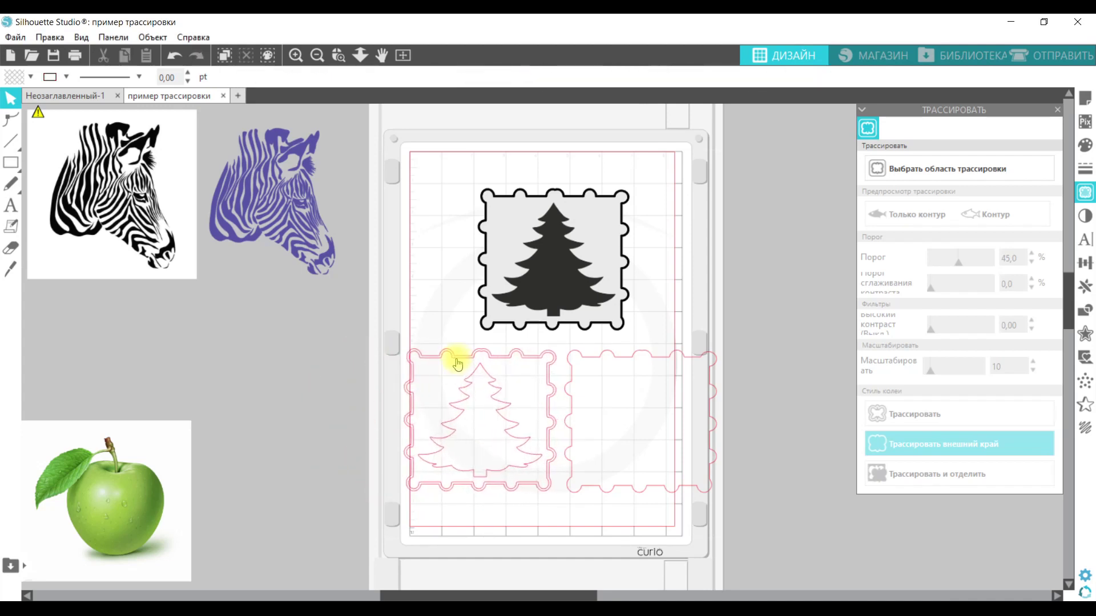
right_click(495, 403)
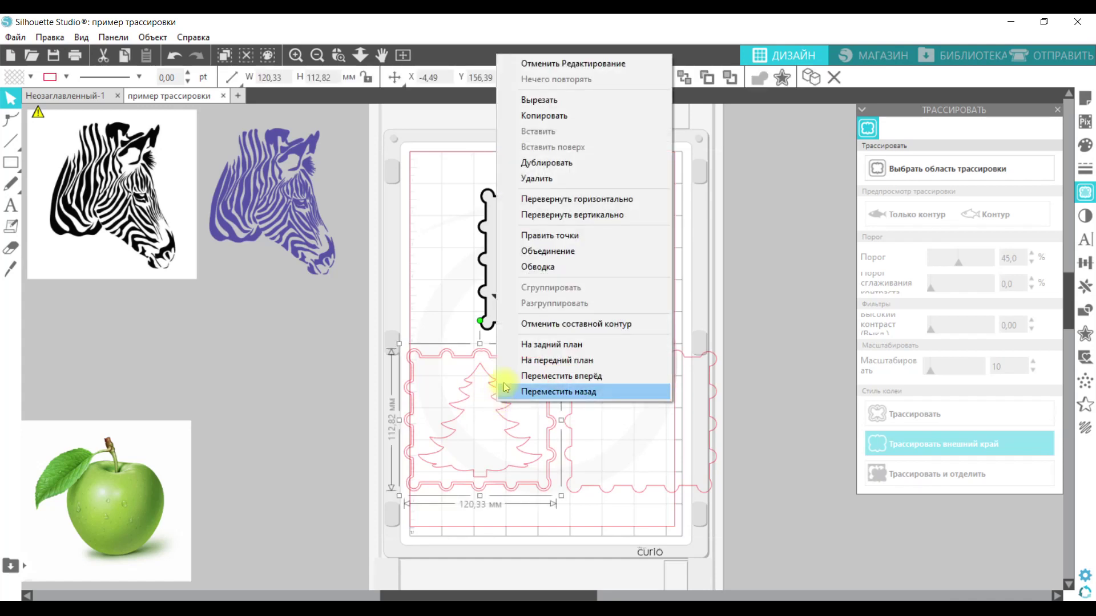
click(508, 325)
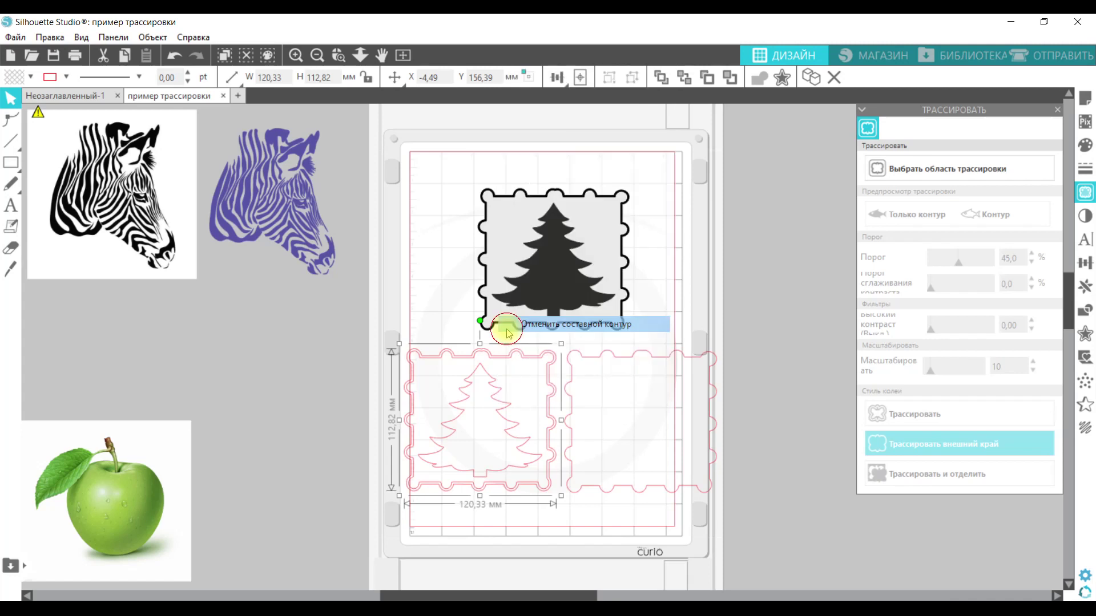
click(432, 328)
drag(468, 401, 295, 390)
click(414, 454)
drag(409, 456, 354, 389)
click(355, 391)
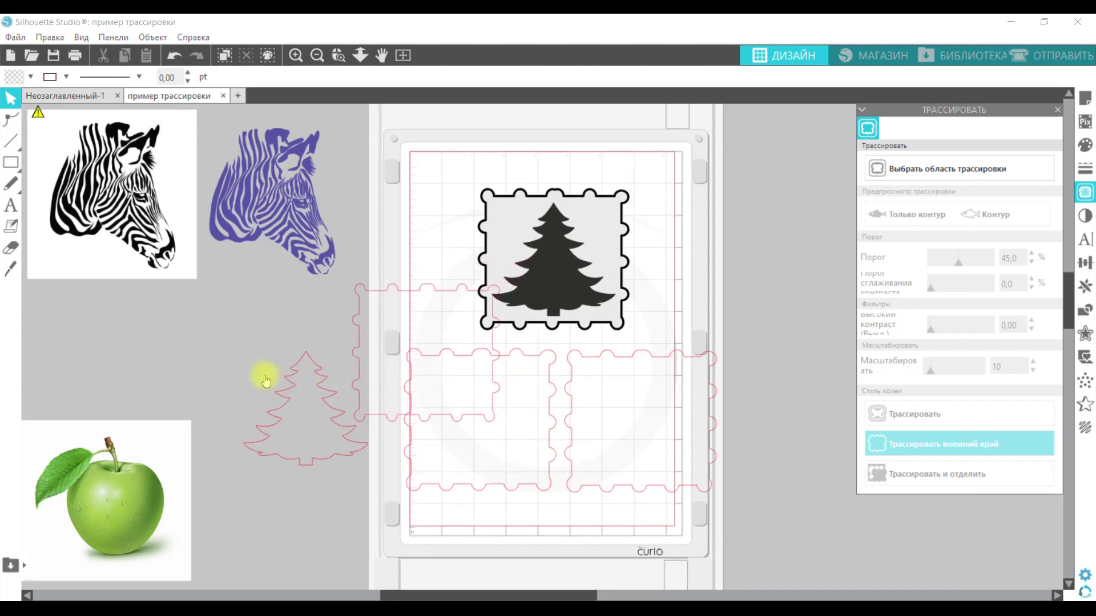
- Delete all the traced fir tree contours and swap the fir tree picture on the page for the apple picture
drag(220, 357, 600, 502)
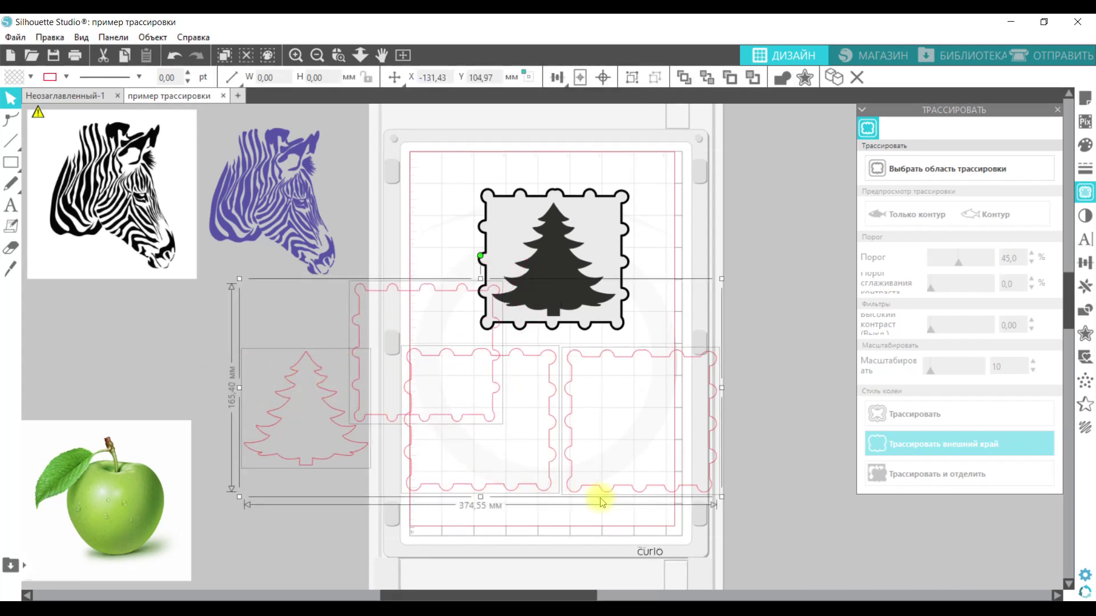
key(Delete)
drag(579, 272, 124, 365)
drag(132, 480, 567, 287)
- Trace and detach the apple in an area of about 160 × 179 mm with the threshold set to 97%
click(908, 169)
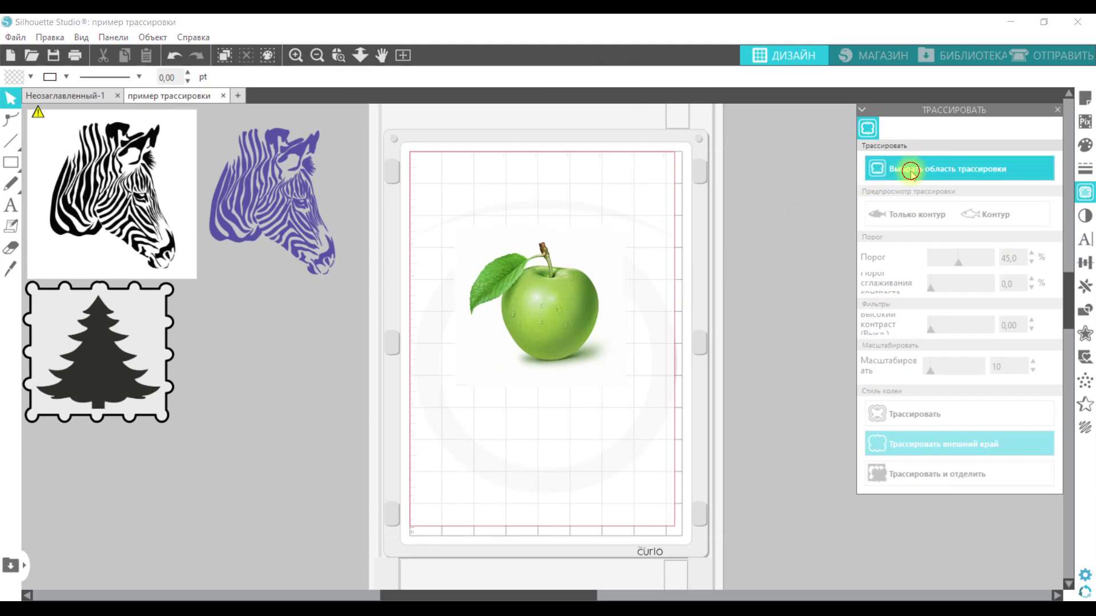
drag(437, 199, 638, 426)
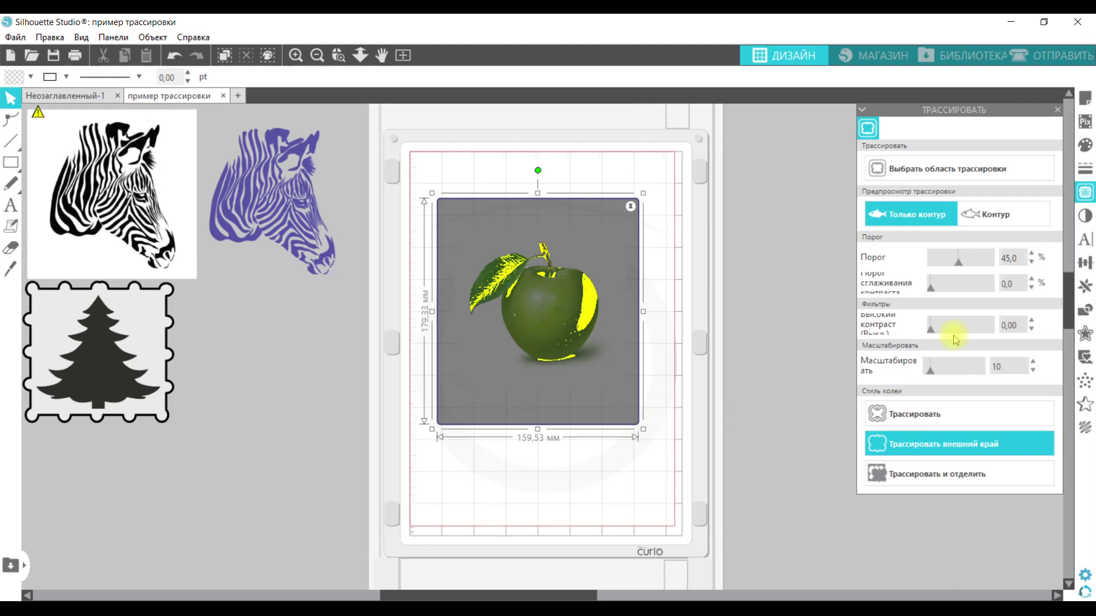
drag(959, 263, 992, 268)
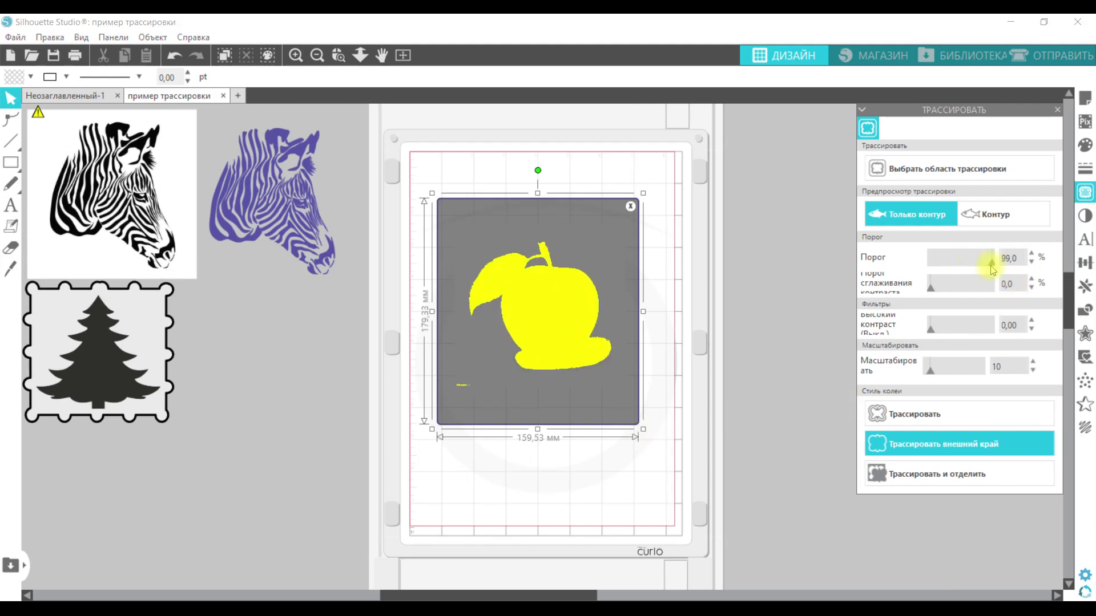
click(1032, 263)
click(1032, 263)
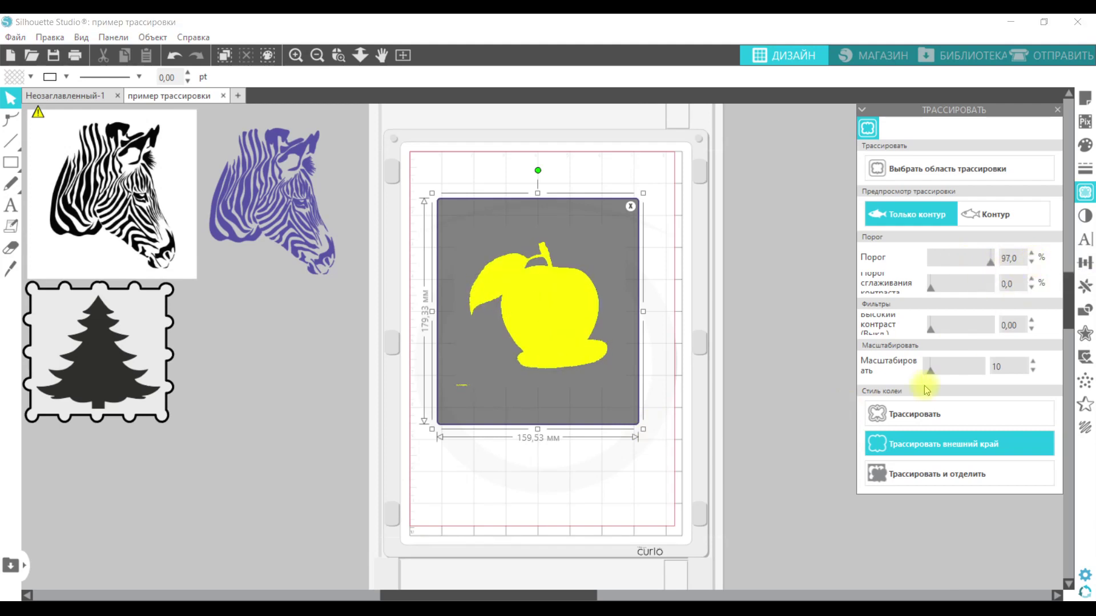
click(914, 473)
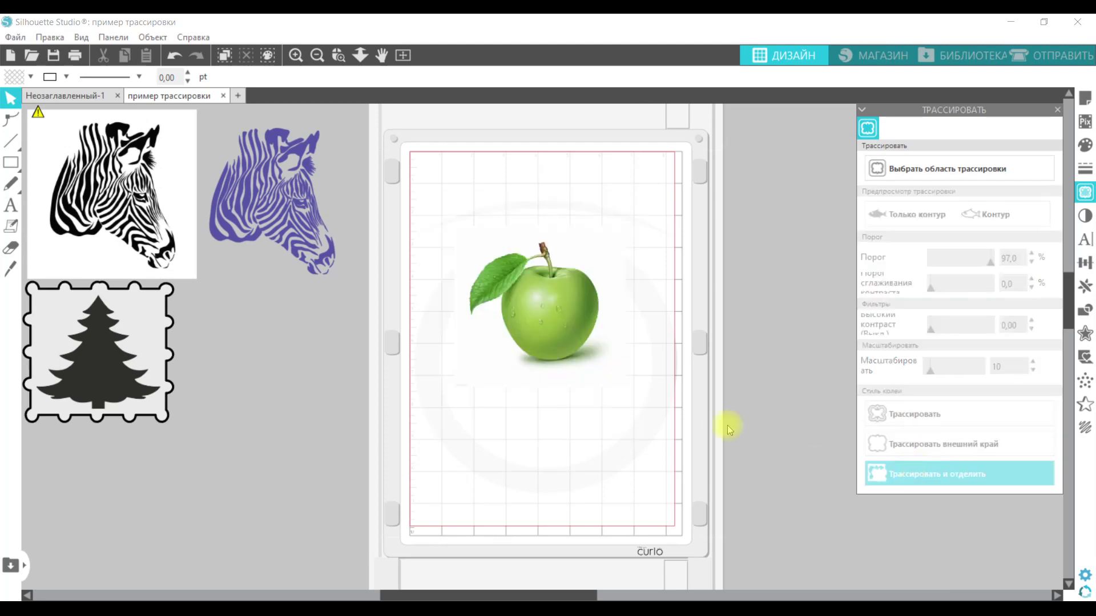
drag(551, 317, 754, 334)
click(625, 337)
drag(431, 203, 611, 388)
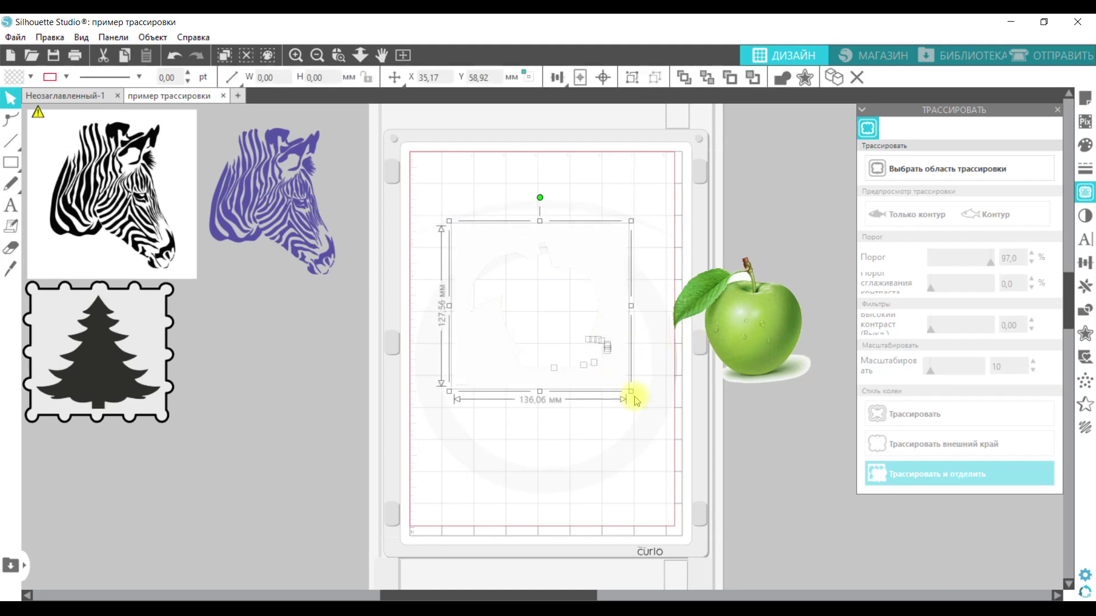
click(664, 421)
click(178, 51)
click(178, 50)
click(178, 50)
click(178, 50)
- Separate the detached apple from its white background, moving the two pieces to opposite sides of the page
click(493, 364)
drag(444, 383, 293, 457)
drag(559, 318, 772, 296)
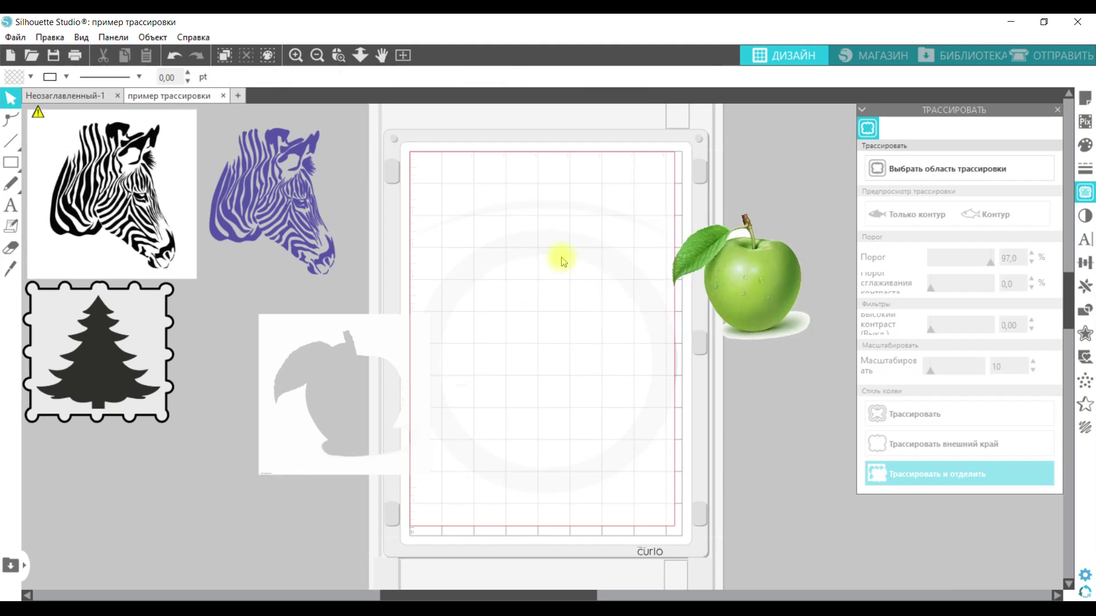
- Delete the leftover fragments and the white background, and place the detached apple below the fir tree picture
drag(436, 232, 636, 428)
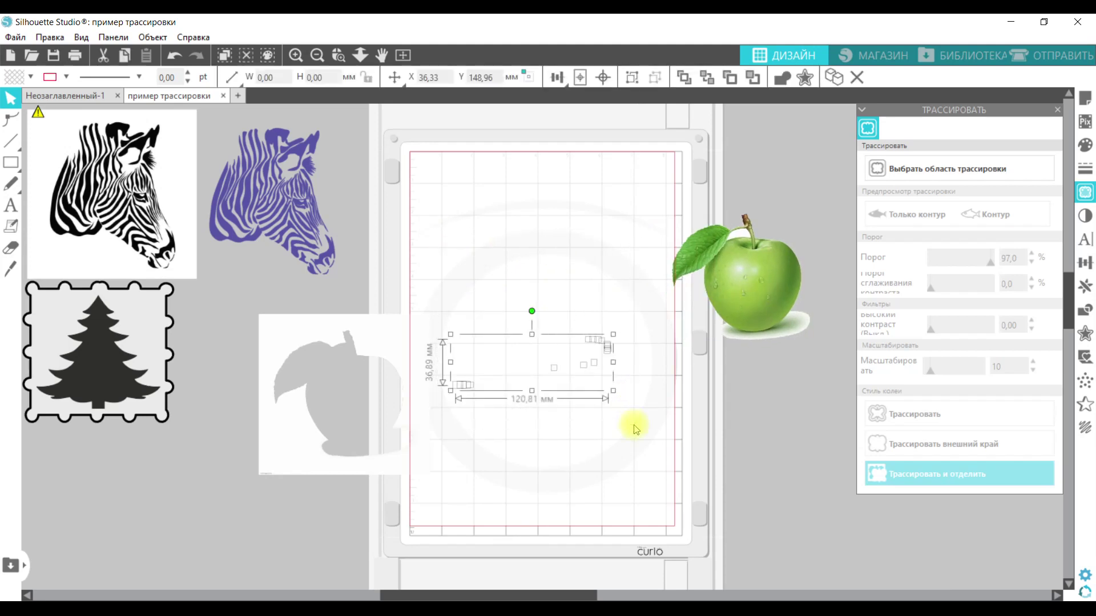
key(Delete)
click(260, 341)
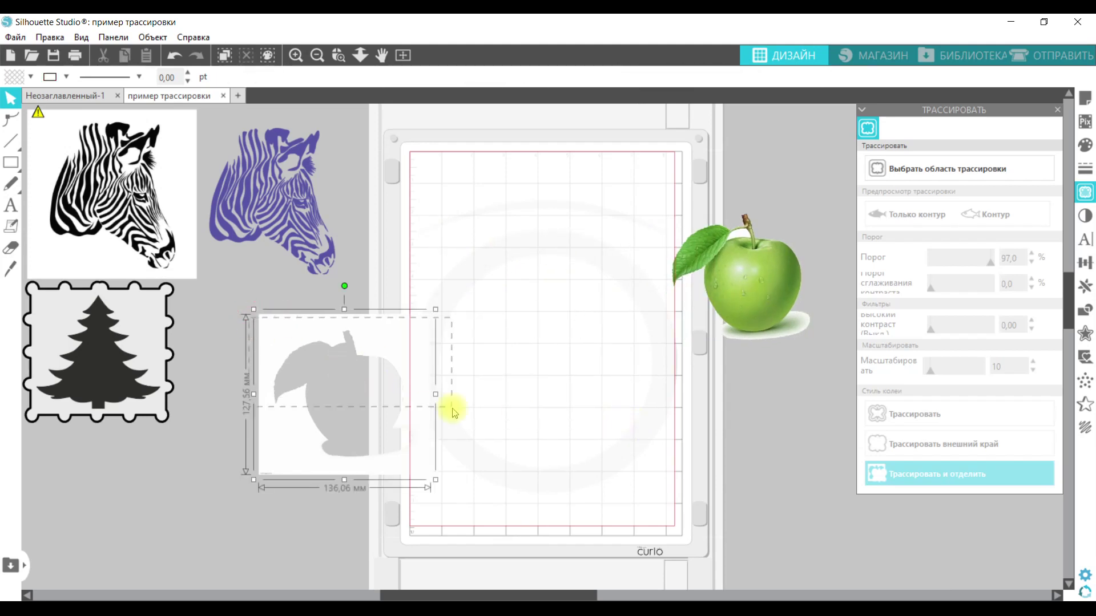
key(Delete)
drag(782, 305, 160, 531)
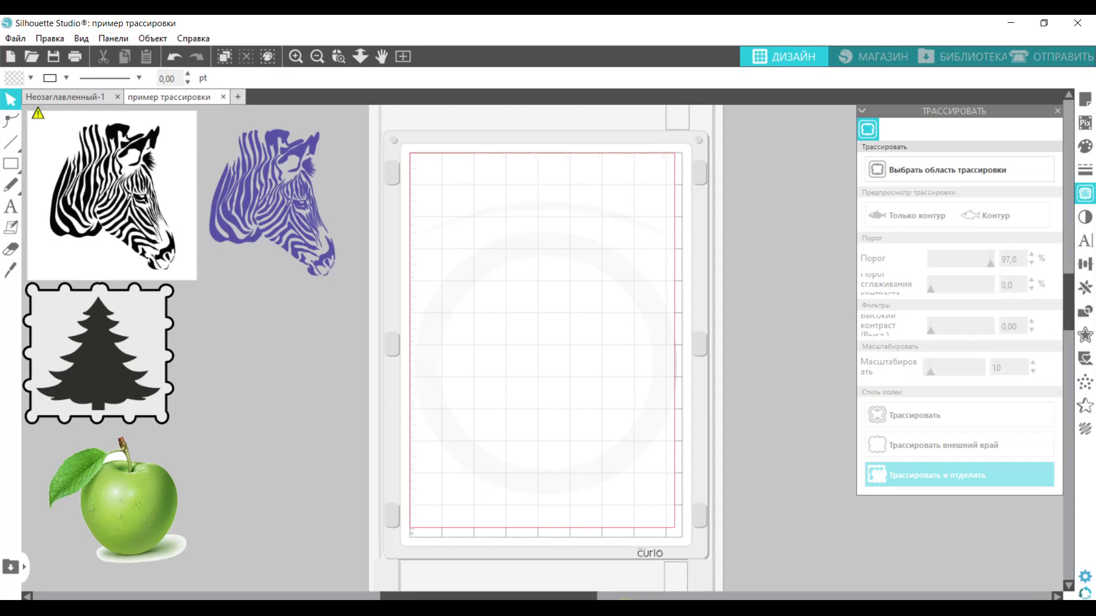
- Bring the dog photo from the desktop onto the page and set a trace area of about 258 × 352 mm around it
key(super+d)
mouse_move(894, 457)
mouse_down()
mouse_move(647, 566)
mouse_move(627, 598)
mouse_move(563, 387)
mouse_move(565, 277)
mouse_up()
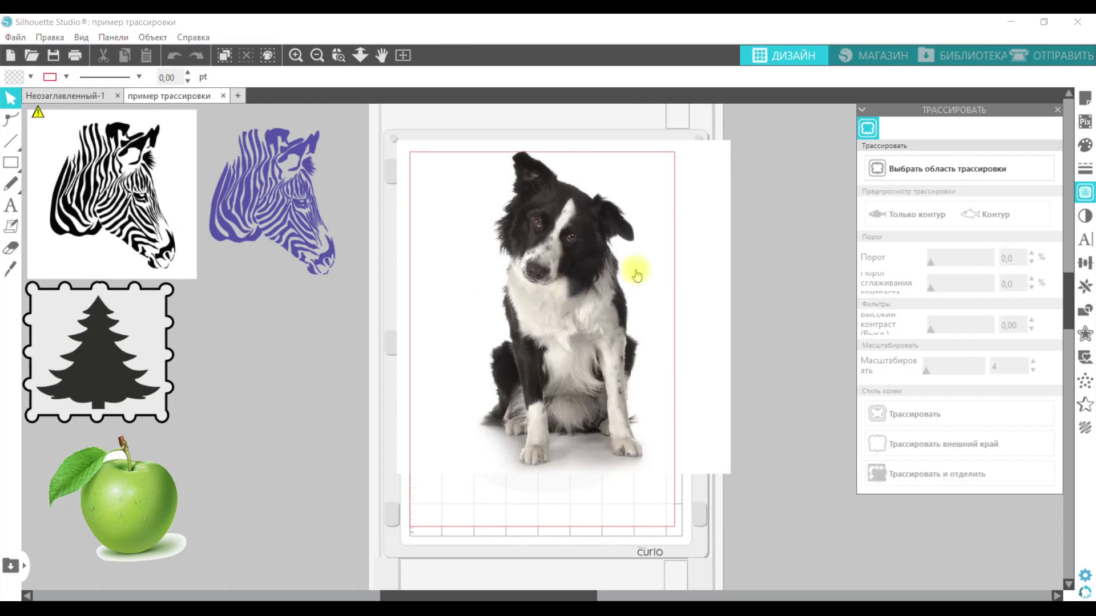
click(918, 167)
mouse_move(417, 119)
mouse_down()
mouse_move(569, 187)
mouse_move(745, 565)
mouse_up()
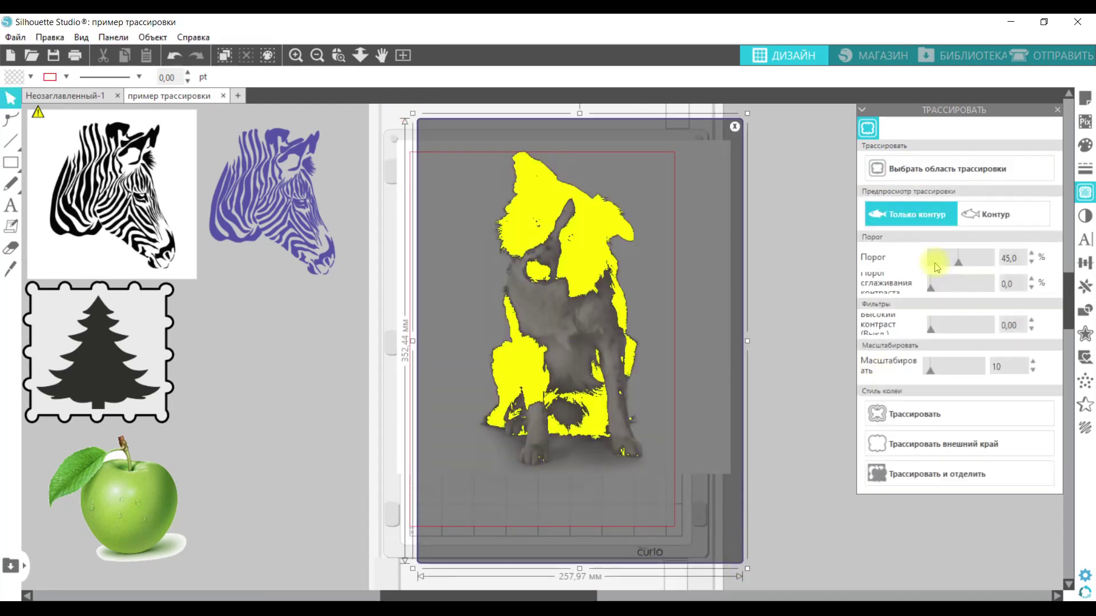
- Set the threshold to 50%, try a high contrast filter value of 2.5, and set the filter to 25
click(1031, 254)
click(1031, 254)
click(1030, 254)
drag(933, 331, 937, 332)
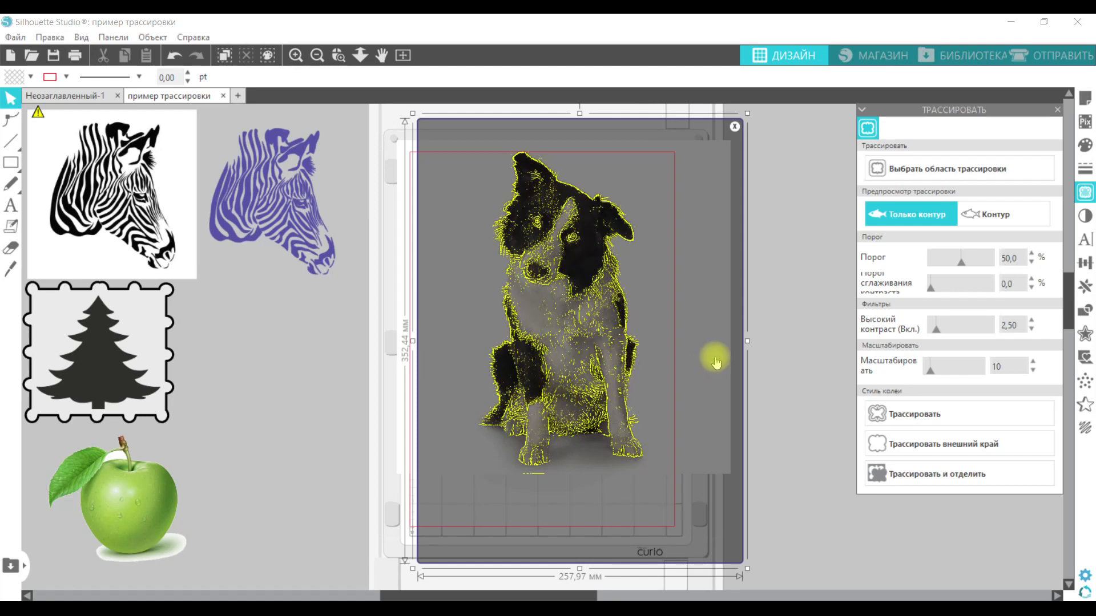
drag(936, 330, 1009, 334)
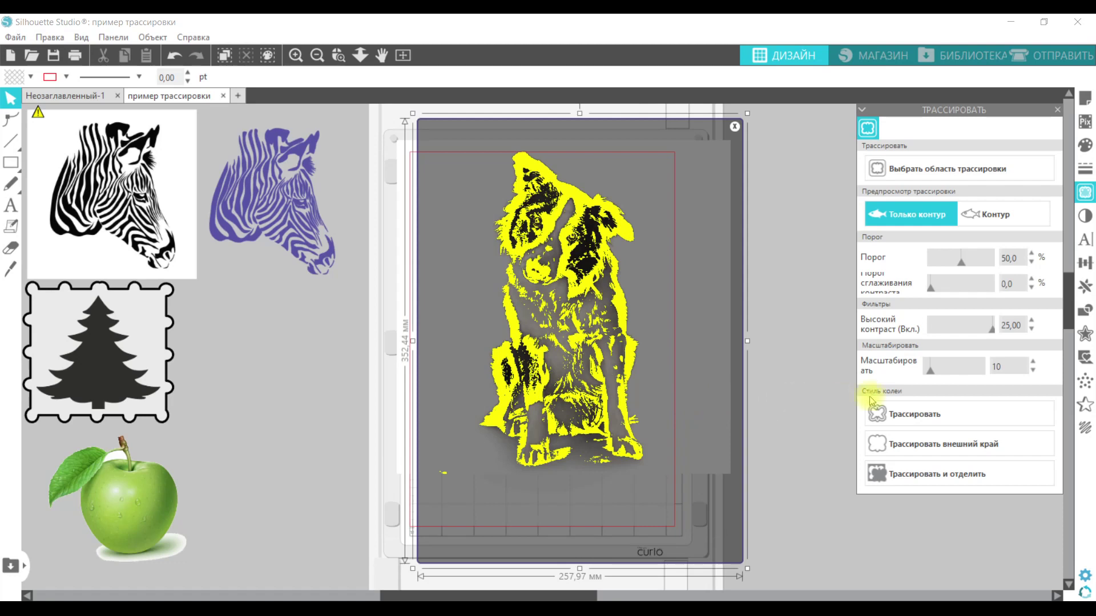
- Trace all the dog's contours and move the source photo off the tracing to the side of the page
click(906, 416)
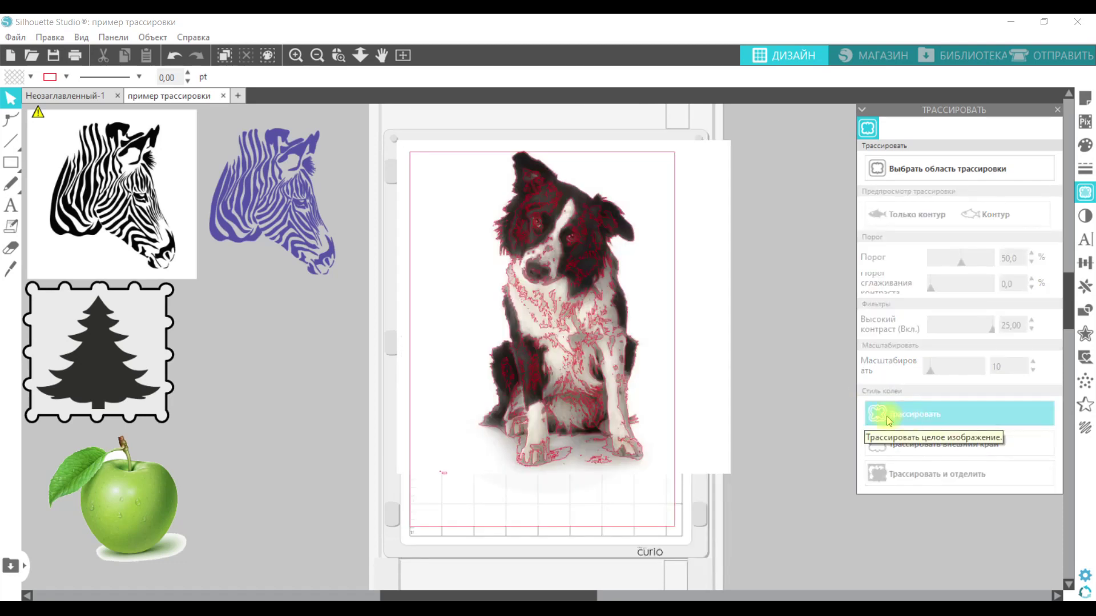
mouse_move(646, 326)
mouse_down()
mouse_move(643, 318)
mouse_move(756, 303)
mouse_move(895, 307)
mouse_up()
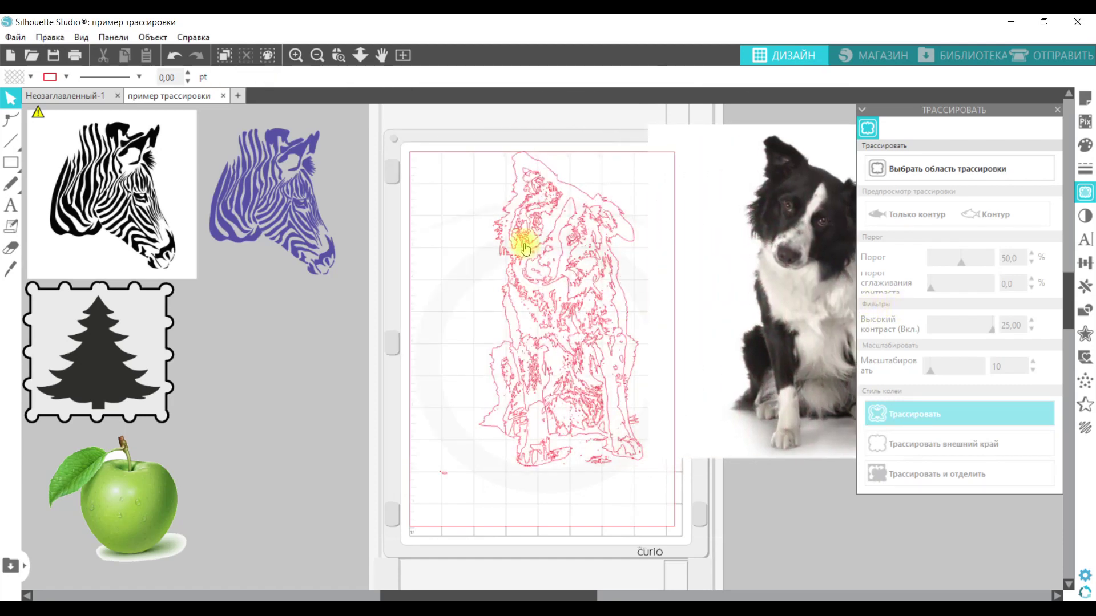
- Fill the dog tracing with brown, give its contour lines the same brown, and move it down to X 6.09, Y 8.80 mm
drag(418, 135, 587, 306)
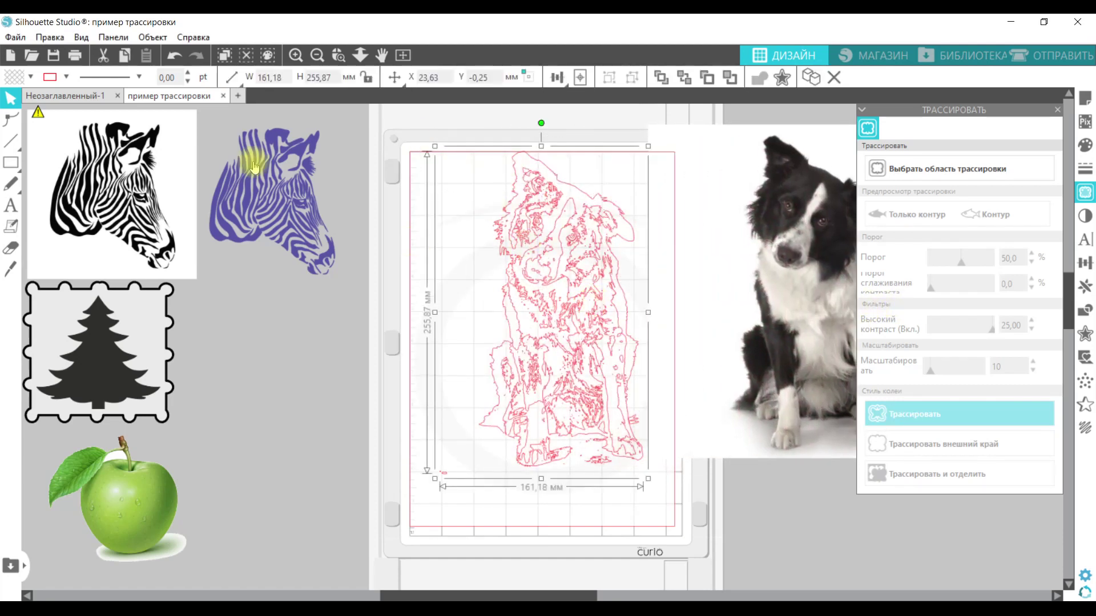
click(30, 79)
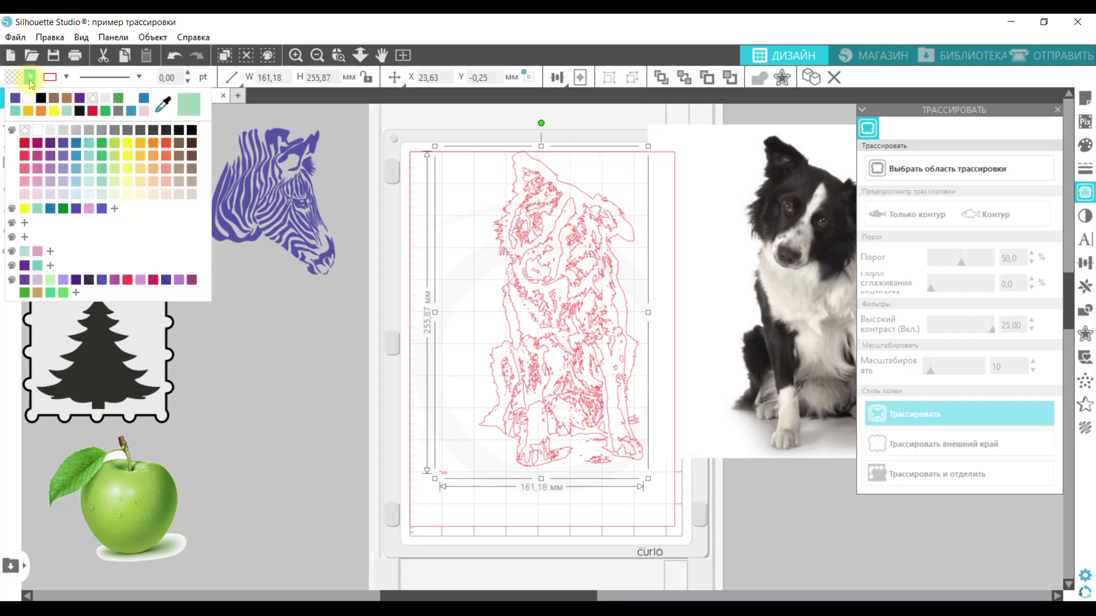
click(67, 100)
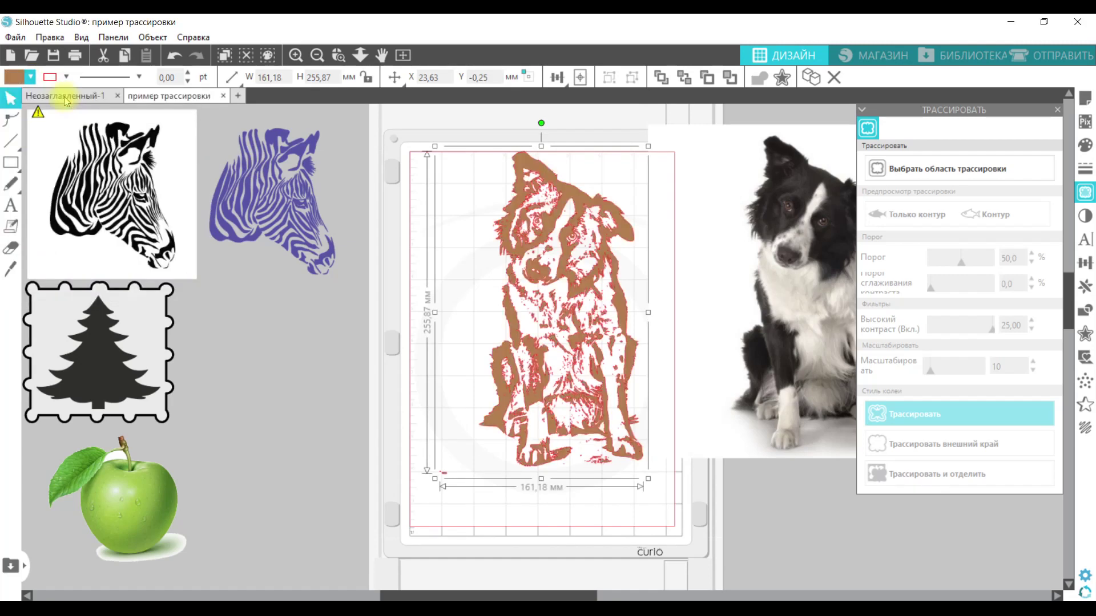
click(65, 78)
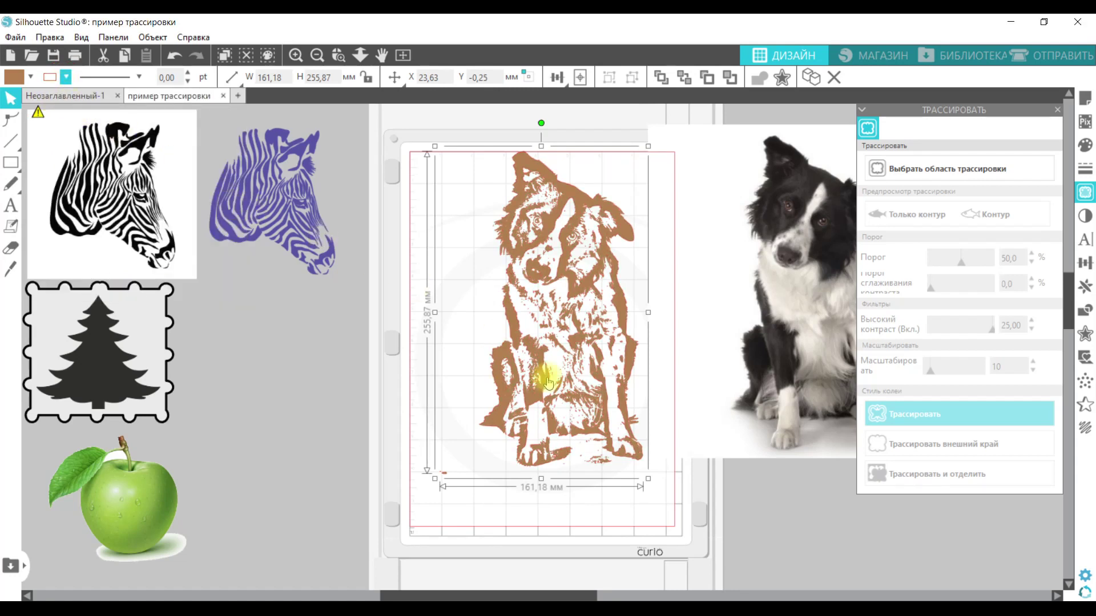
key(ctrl+z)
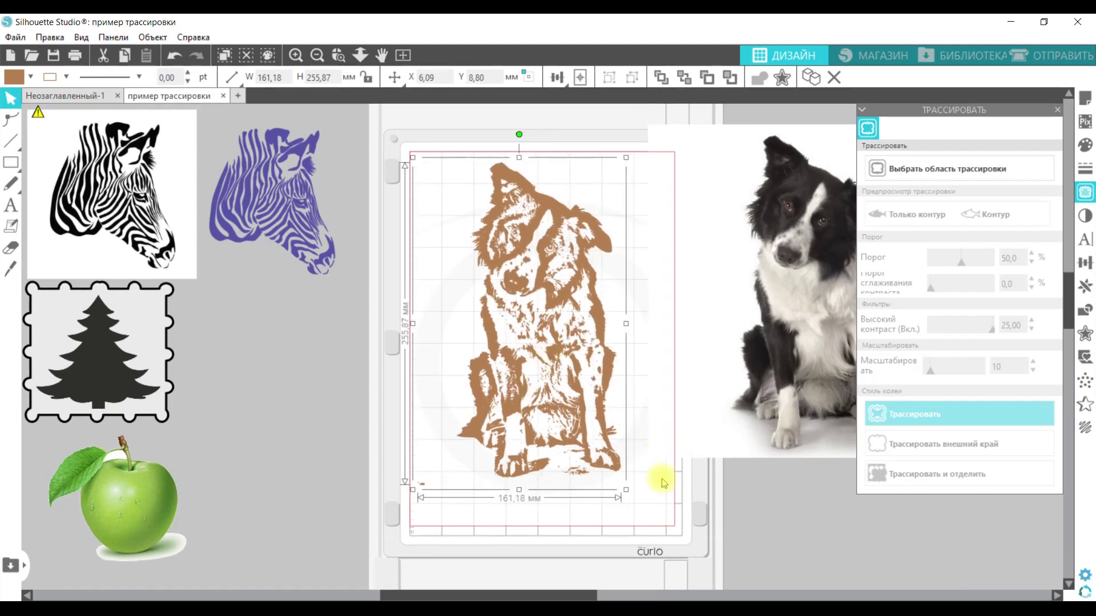
key(ctrl+z)
- Check the EPSON L132 printer's settings for A4 portrait on Epson Matte paper at standard quality, and print the current page
click(77, 60)
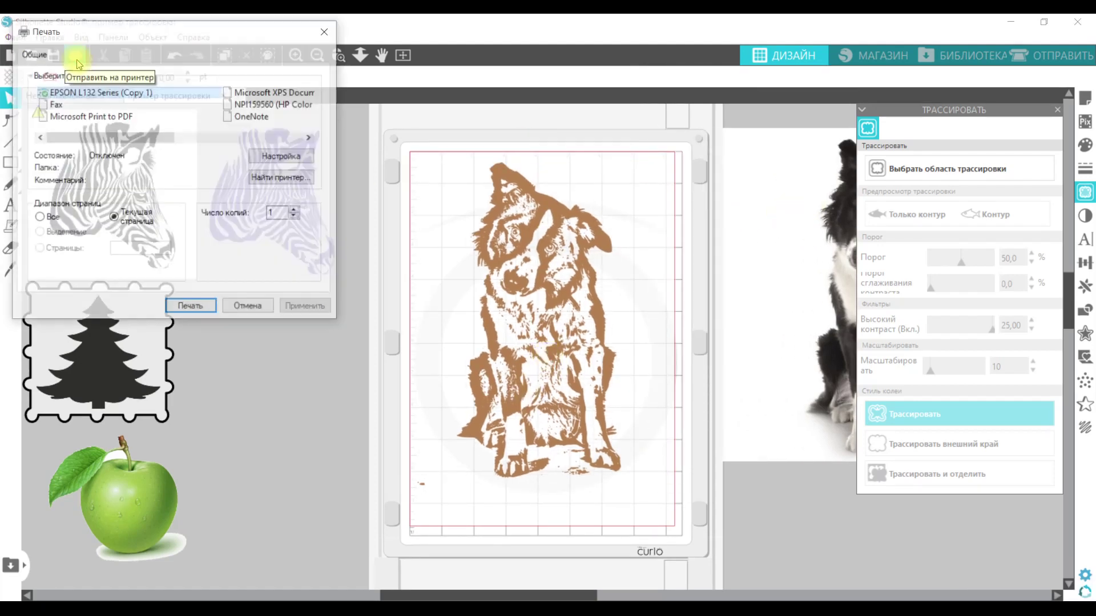
click(272, 152)
click(132, 109)
click(385, 151)
click(371, 171)
click(326, 457)
click(276, 151)
click(331, 456)
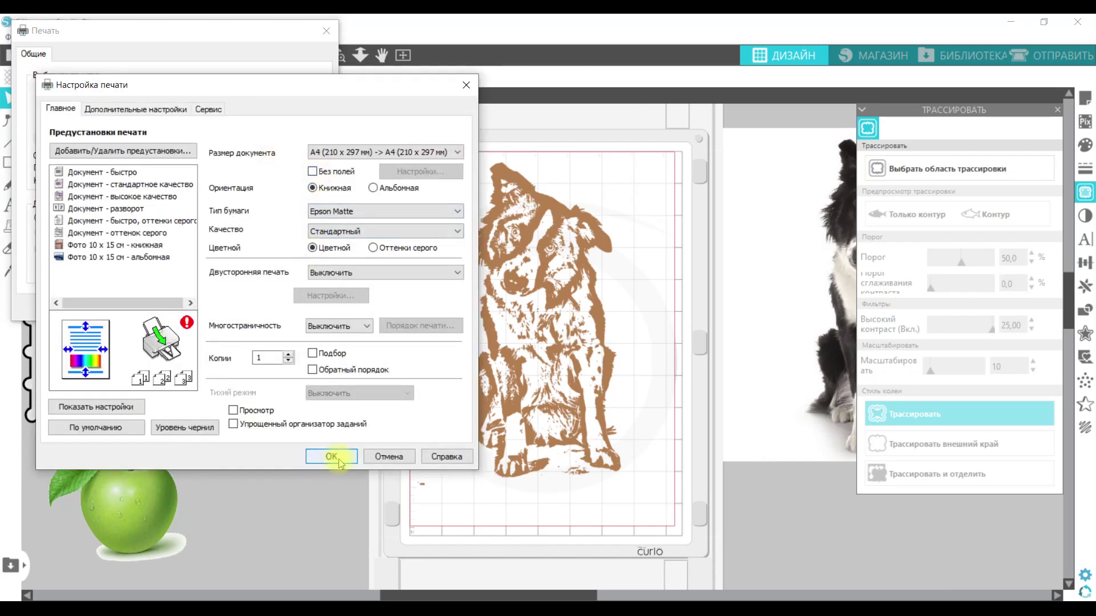
click(182, 305)
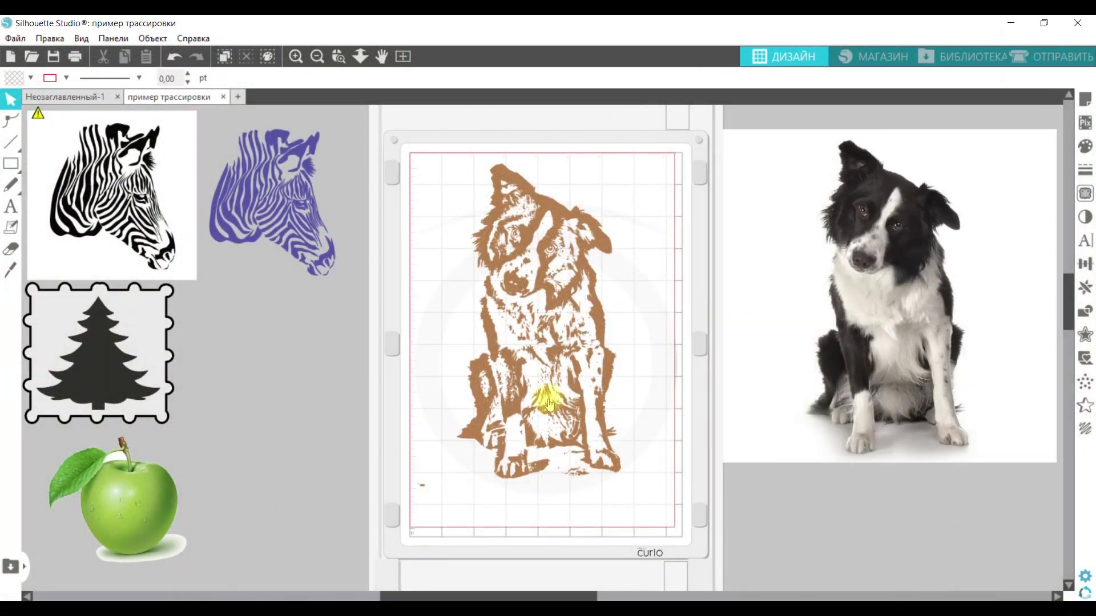
- Scale the dog tracing down to about 126 × 200 mm and place it near the page's upper-left corner
click(550, 393)
drag(609, 467, 591, 446)
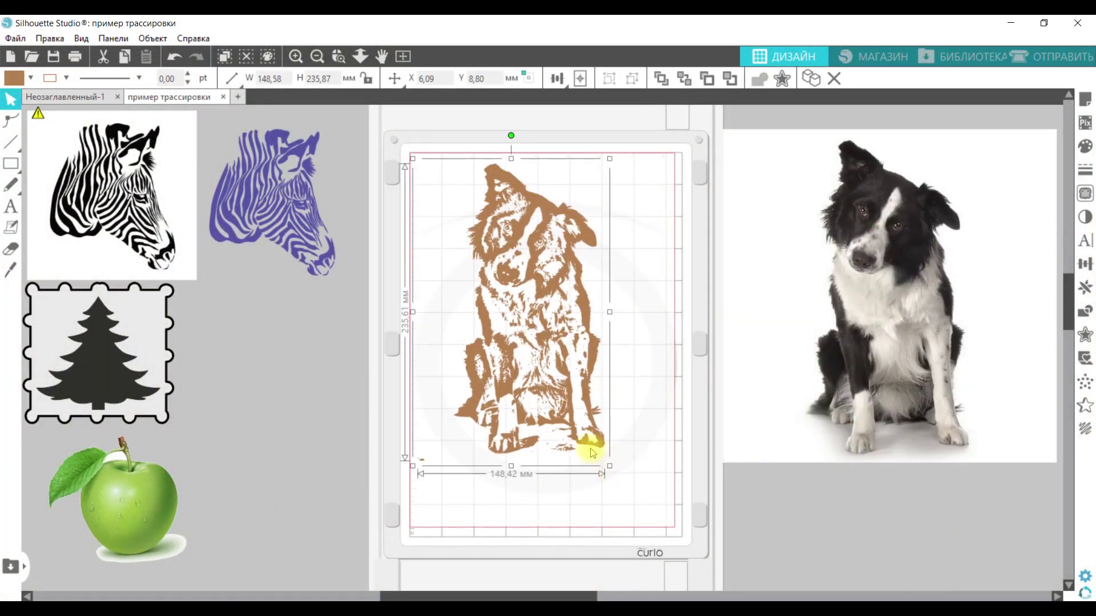
drag(550, 376, 519, 371)
drag(565, 436, 552, 416)
- Apply the parallel-line sketch fill effect to the dog tracing, with a line spacing of 0.60 mm and an angle of 140°
click(1085, 428)
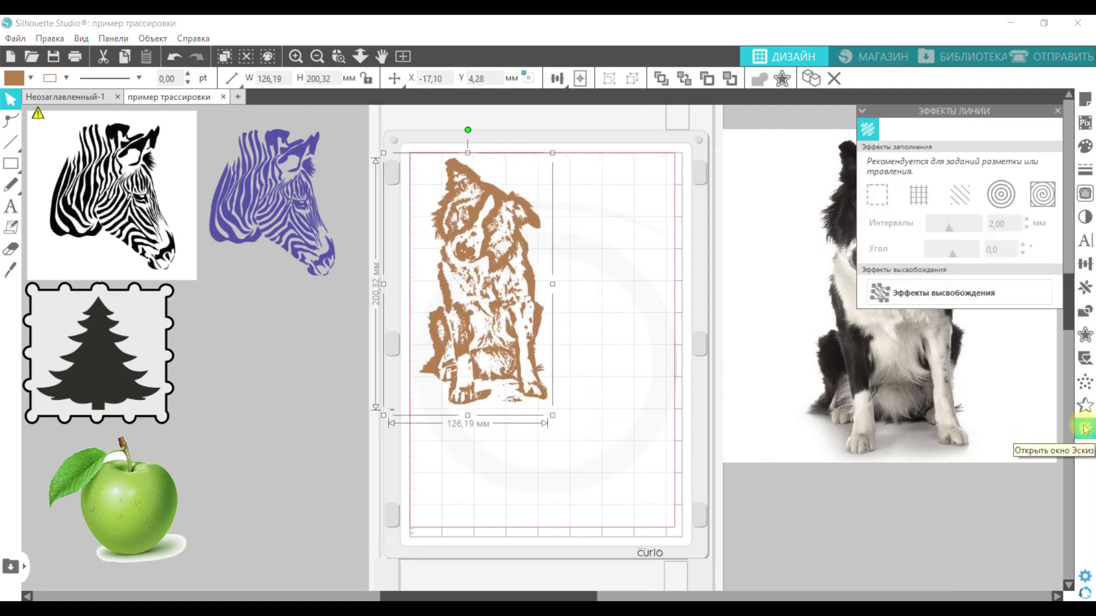
click(956, 191)
click(339, 56)
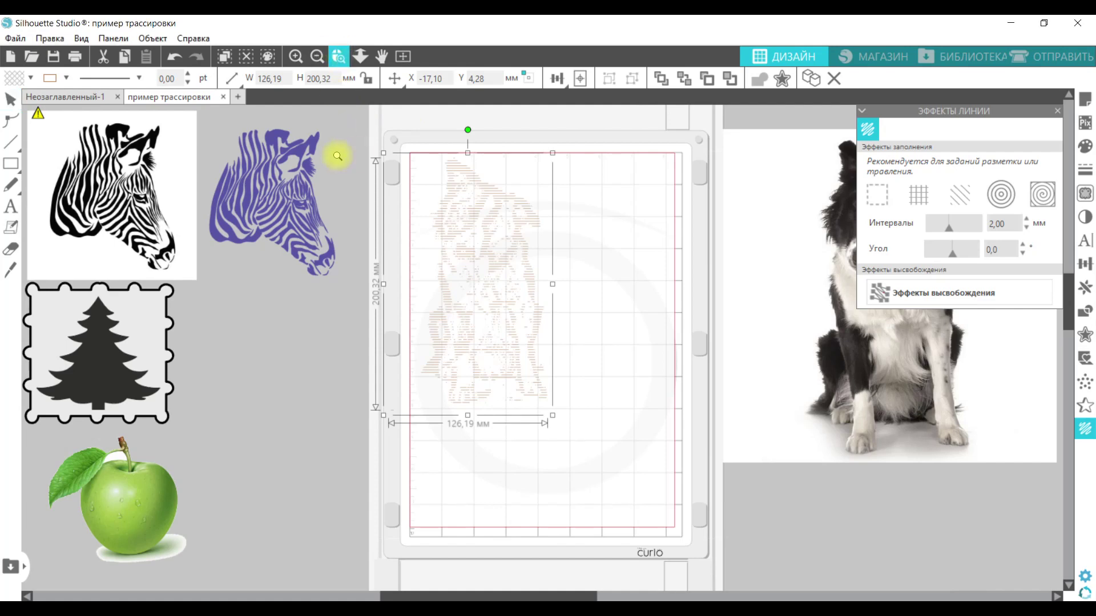
drag(338, 154, 624, 447)
click(296, 55)
drag(949, 227, 937, 223)
click(1026, 229)
click(1026, 228)
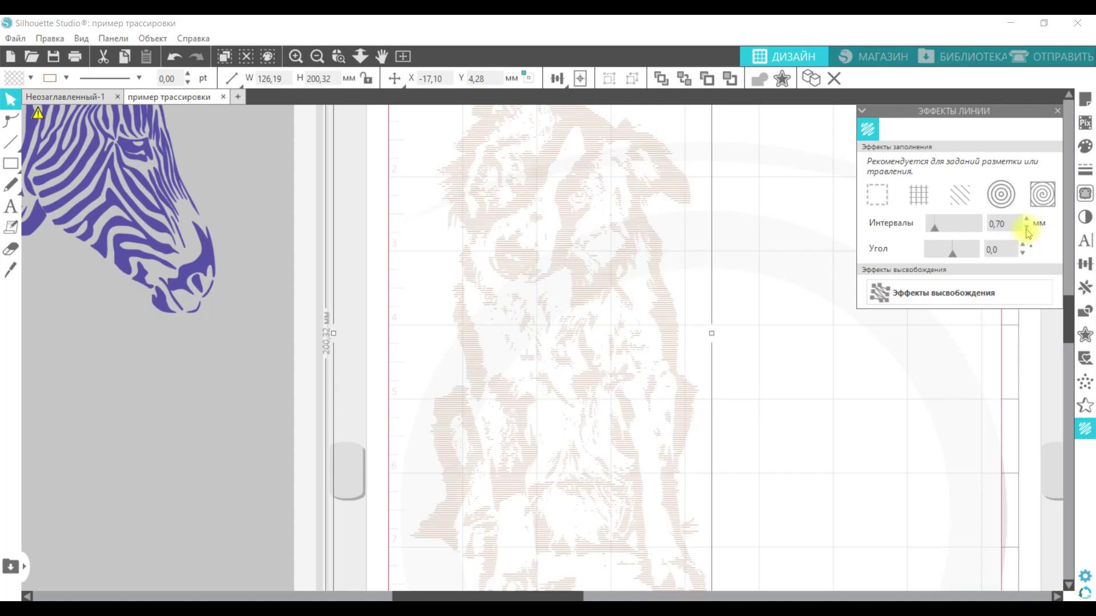
click(1026, 228)
click(1026, 229)
click(1026, 219)
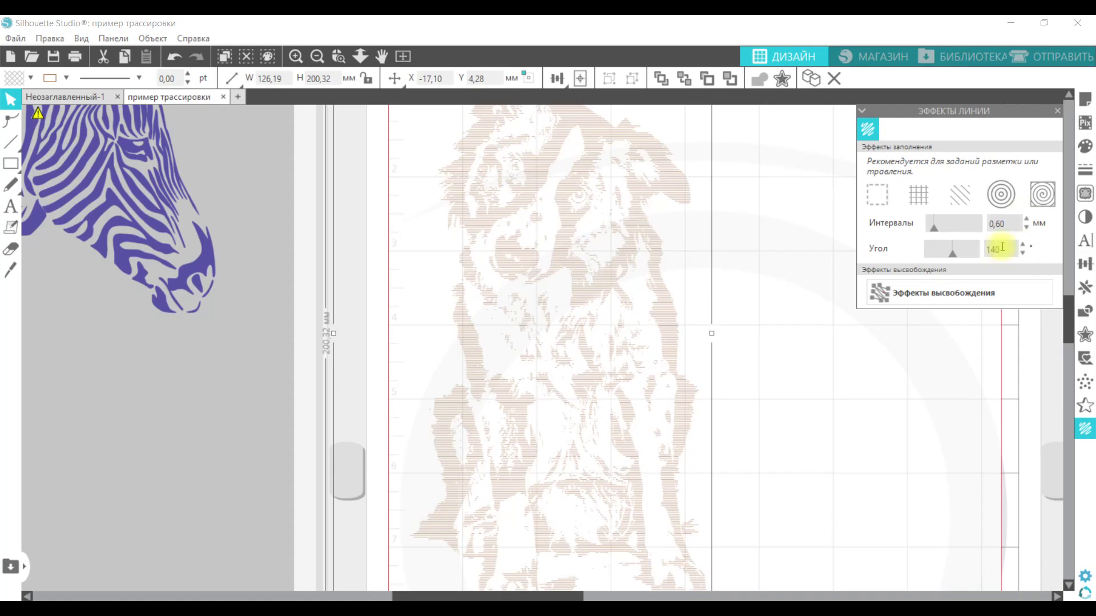
click(296, 57)
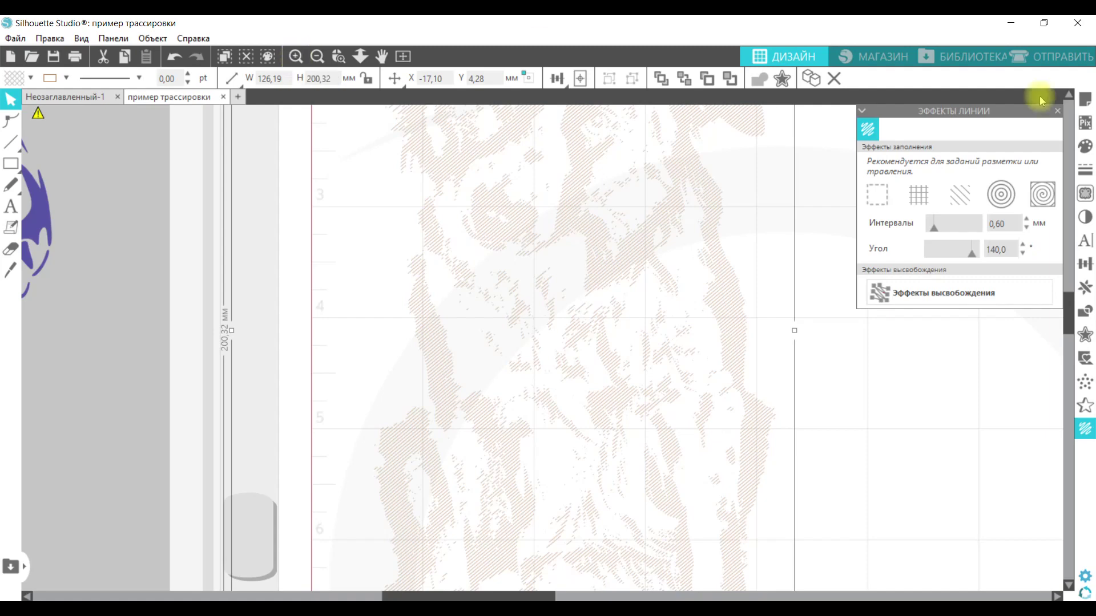
- In the send setup, exclude the RGB (85,83,164) lines and set the action for the RGB (178,124,77) lines to Sketch
click(1059, 56)
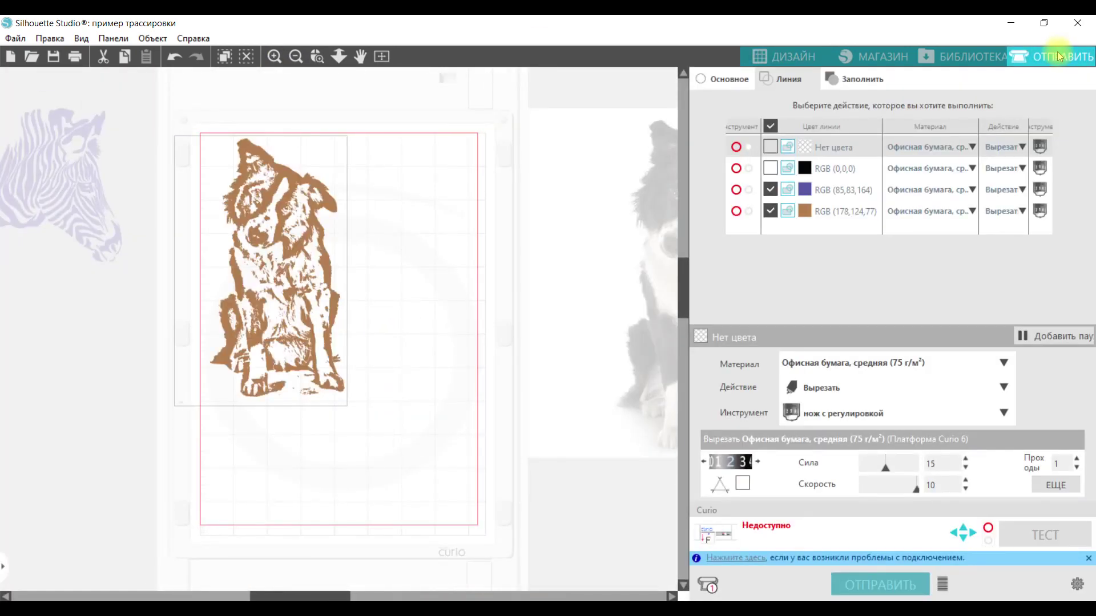
click(770, 189)
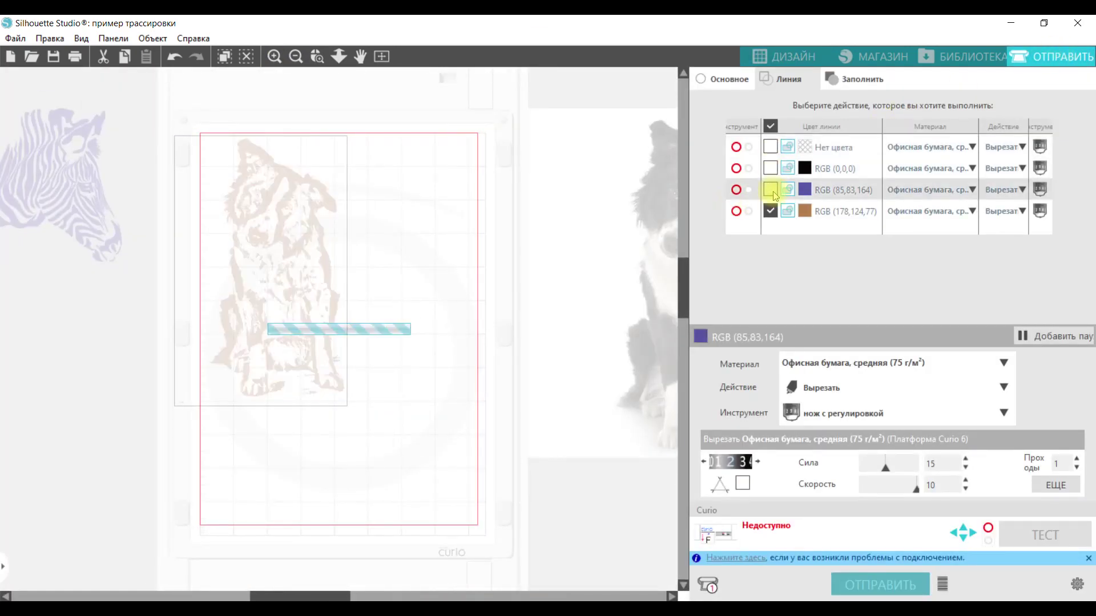
click(813, 212)
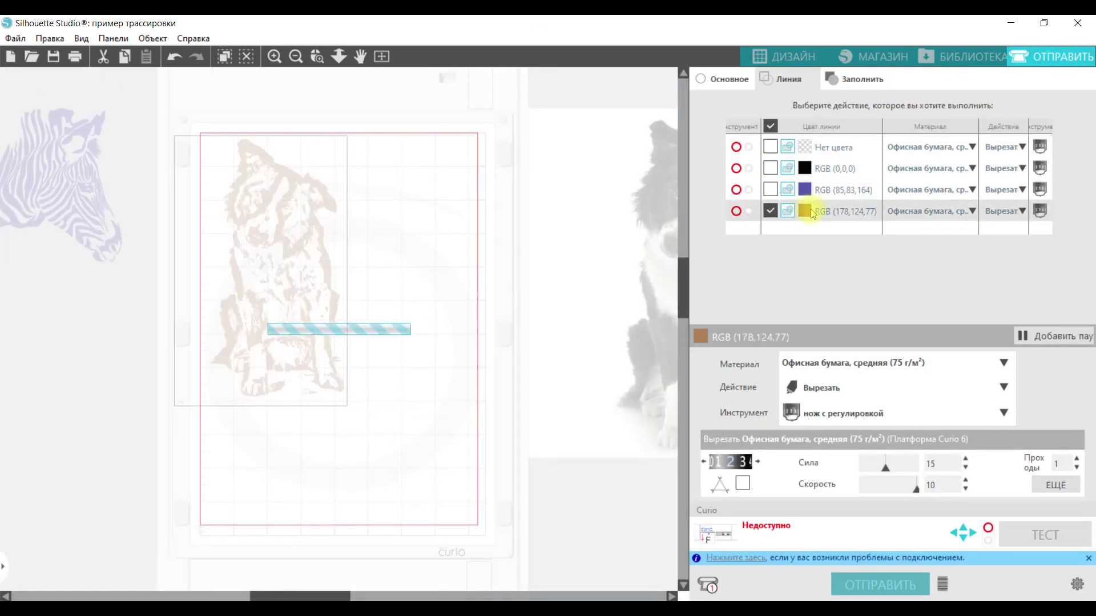
click(1002, 387)
click(952, 438)
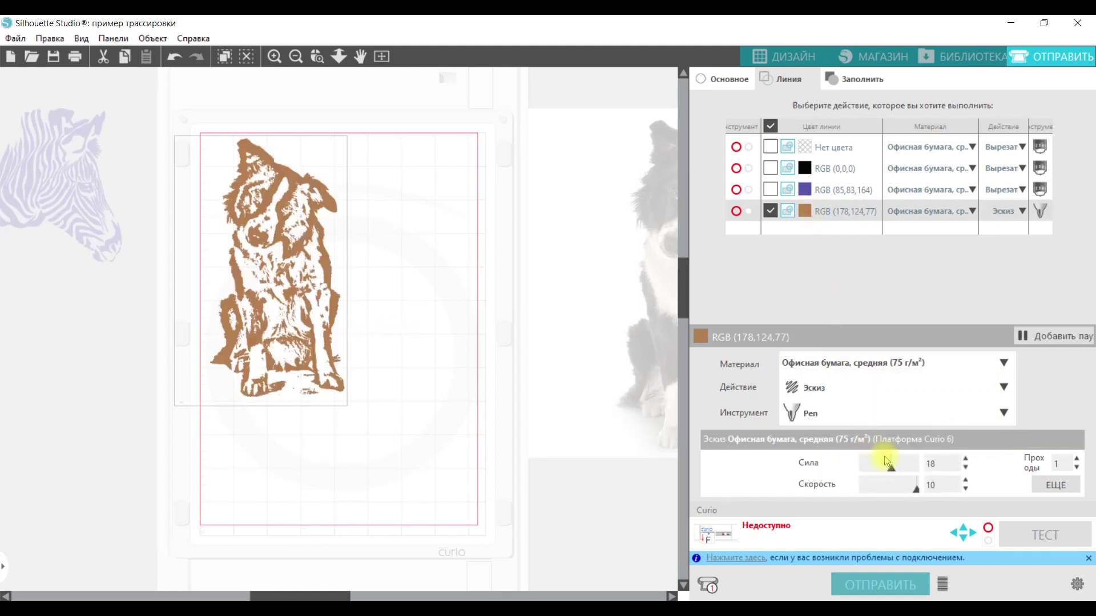
- Set the pen force for the dog sketch to 10 and send the job to the Curio
drag(892, 470, 884, 472)
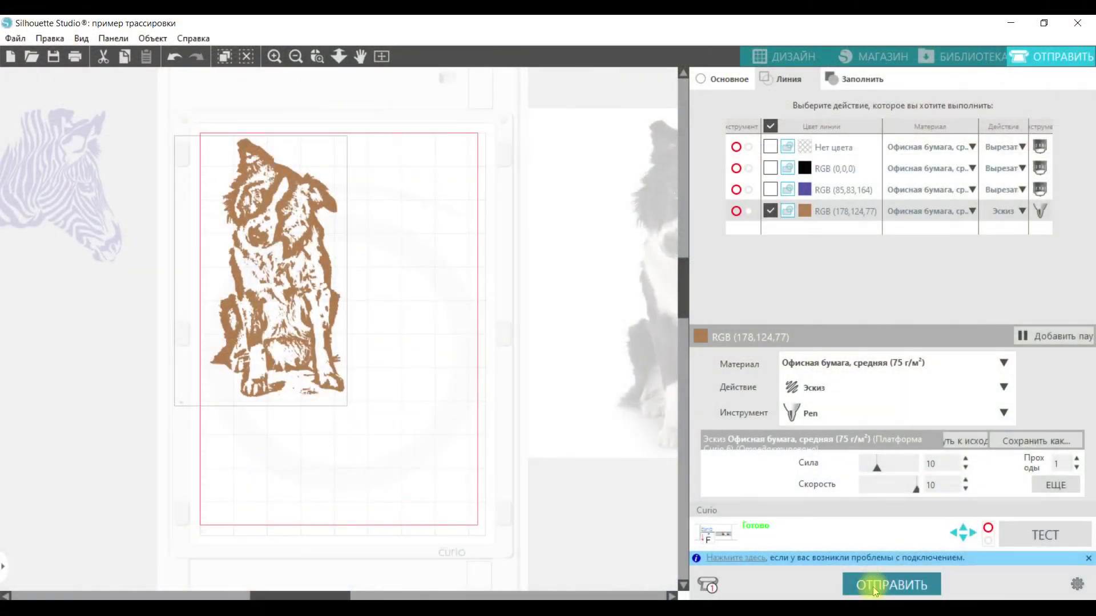
click(872, 586)
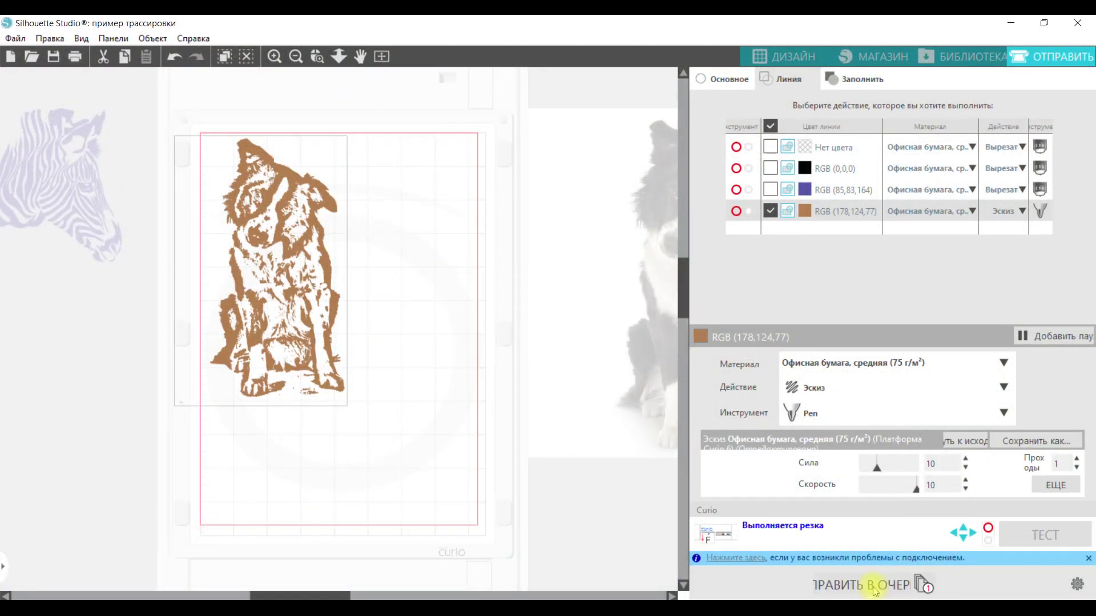